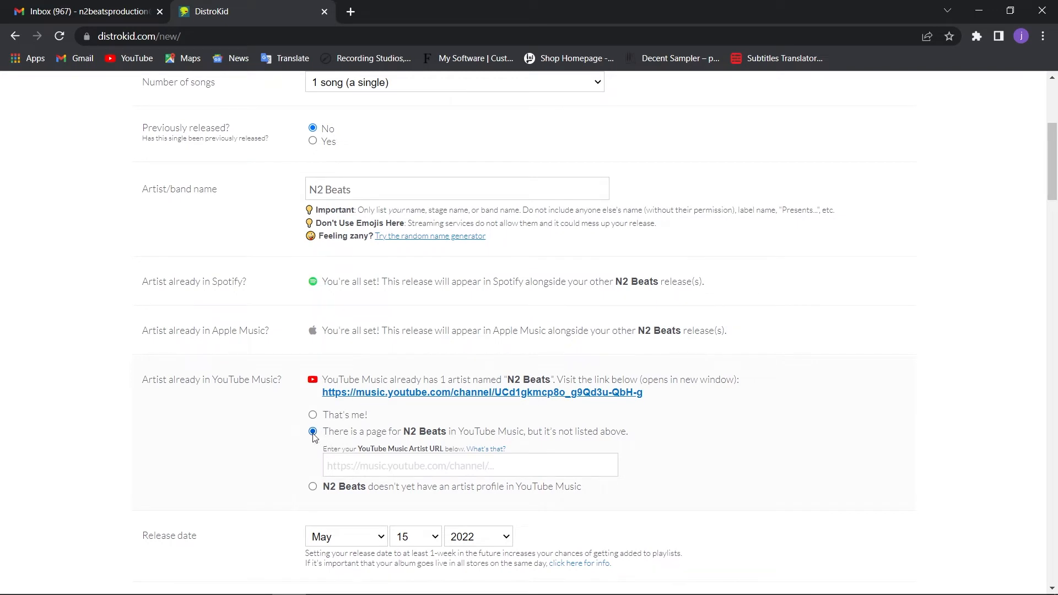
Try the option saying the artist doesn't yet have a YouTube Music profile
click(312, 488)
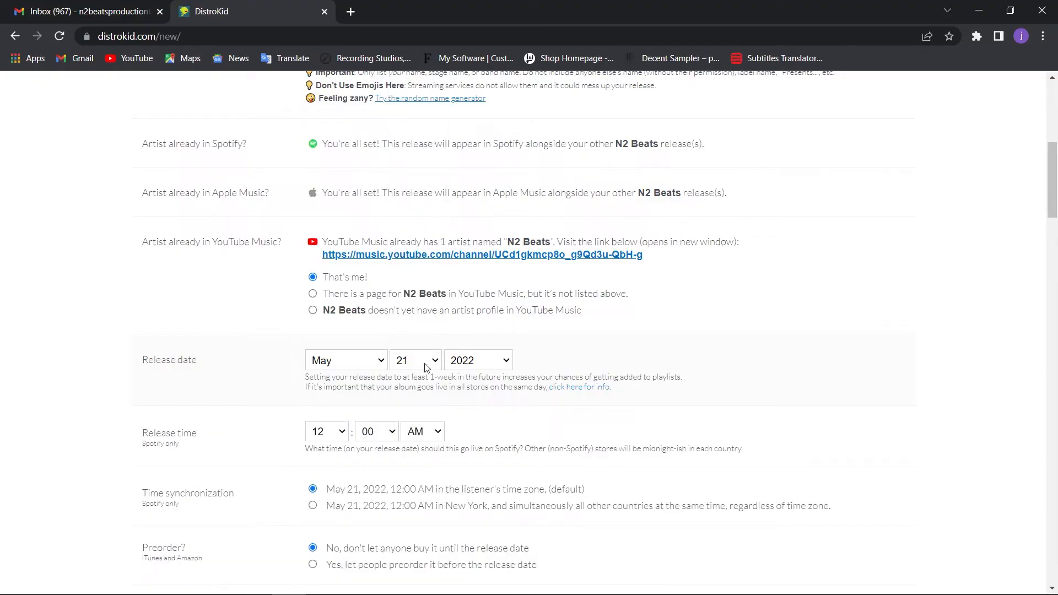
Set the release date to May 20, 2022, and synchronize it to New York time simultaneously in all countries
click(425, 367)
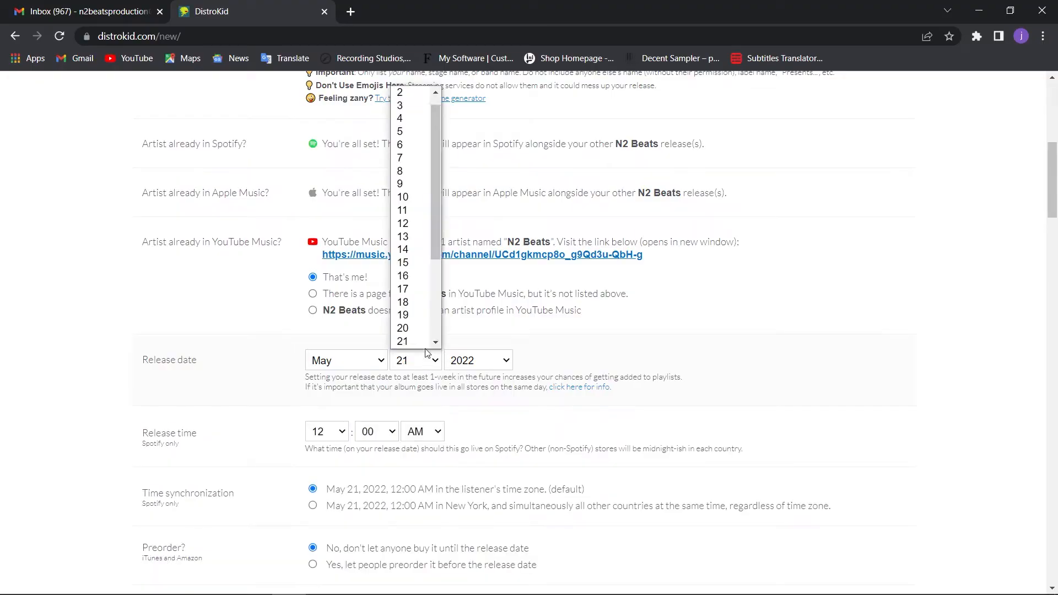
click(407, 313)
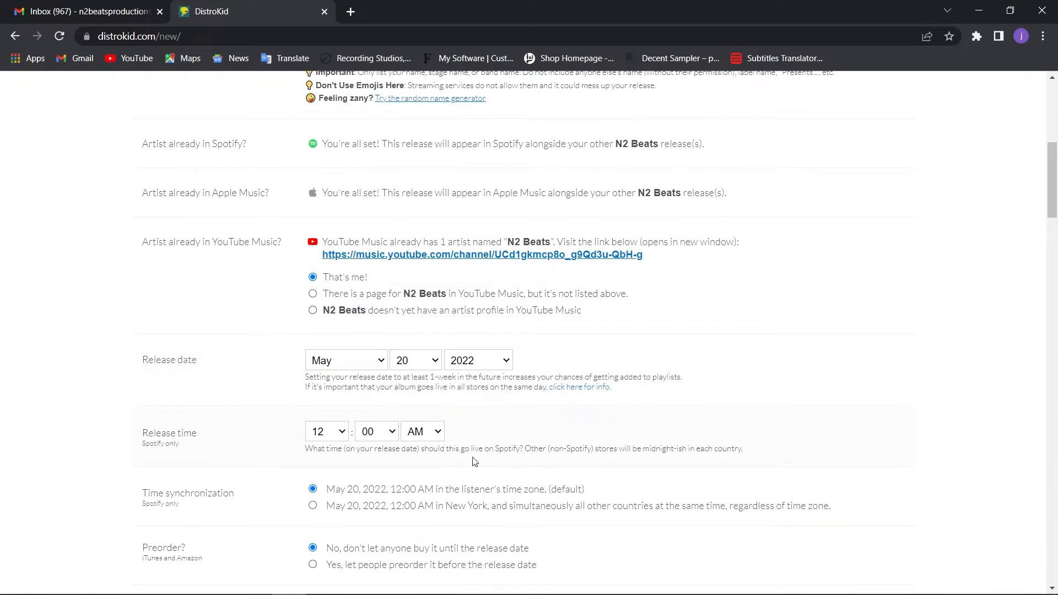
scroll(474, 460, down, 1)
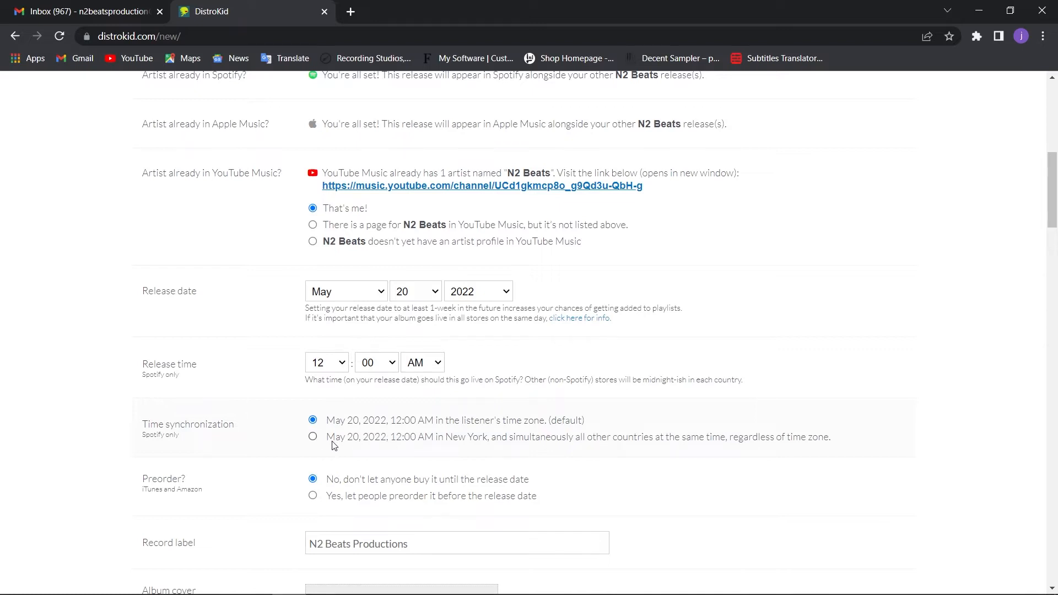
click(316, 438)
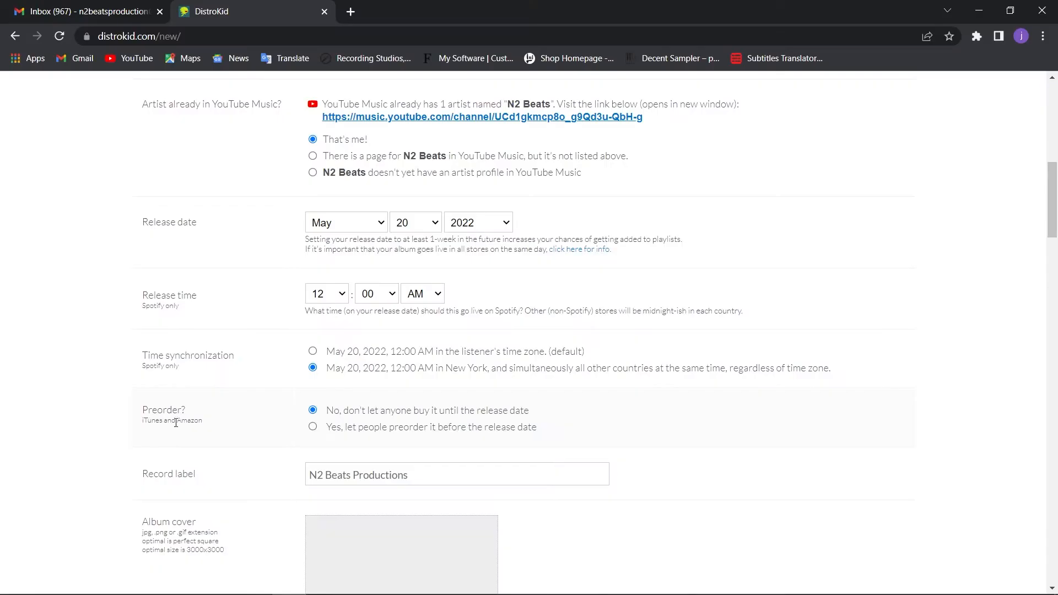
Allow preorders before the release date, keeping May 15, 2022 as the pre-order start date
click(323, 430)
scroll(323, 433, down, 1)
click(365, 412)
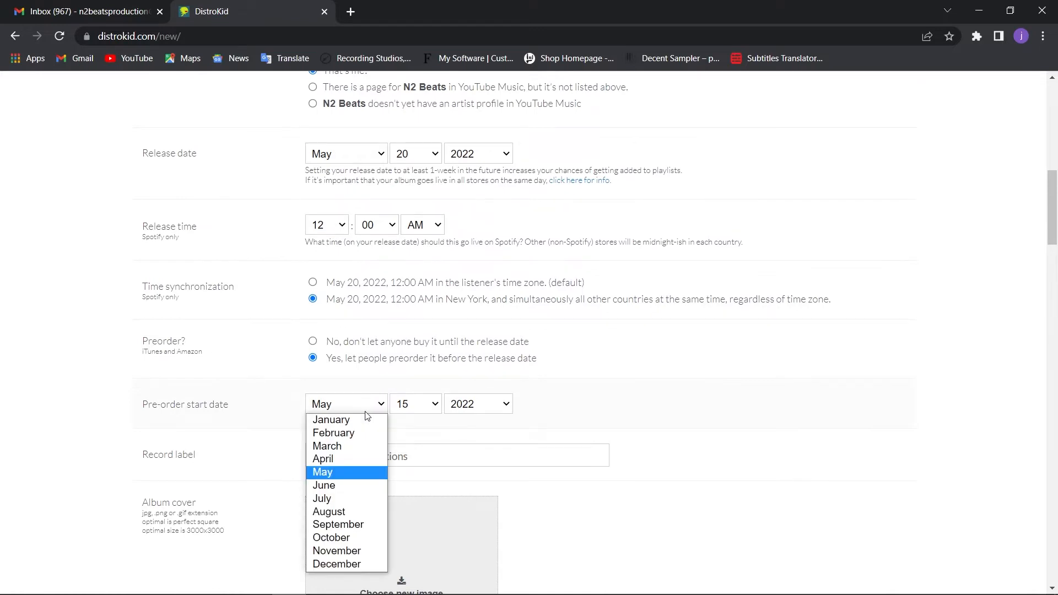
click(368, 414)
click(417, 414)
click(417, 415)
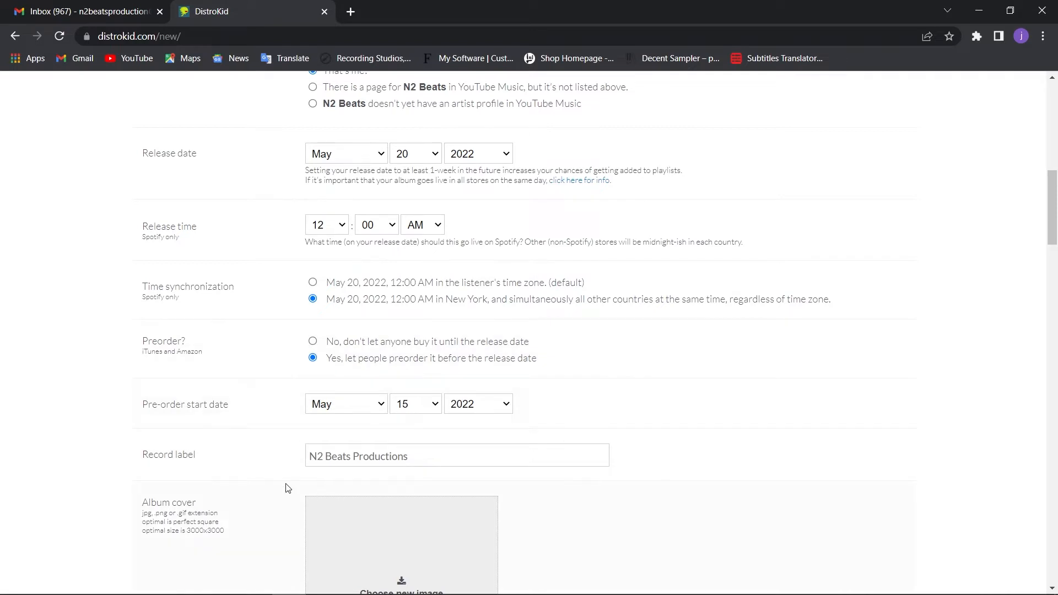
Upload "Untitled design (1).png" from the desktop's Mellow Vibes folder as the album cover
scroll(287, 489, down, 3)
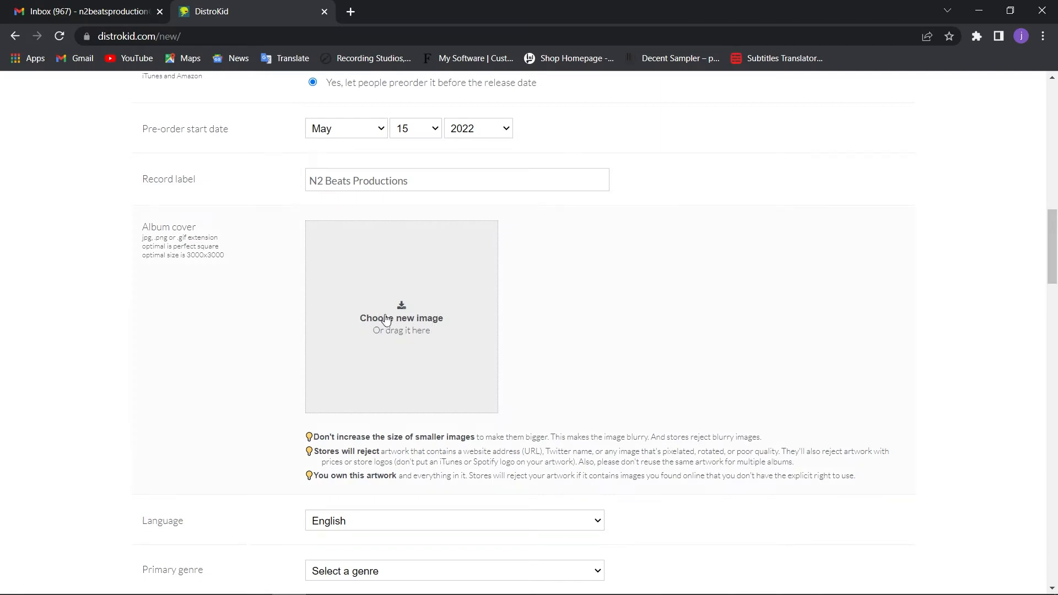
click(403, 317)
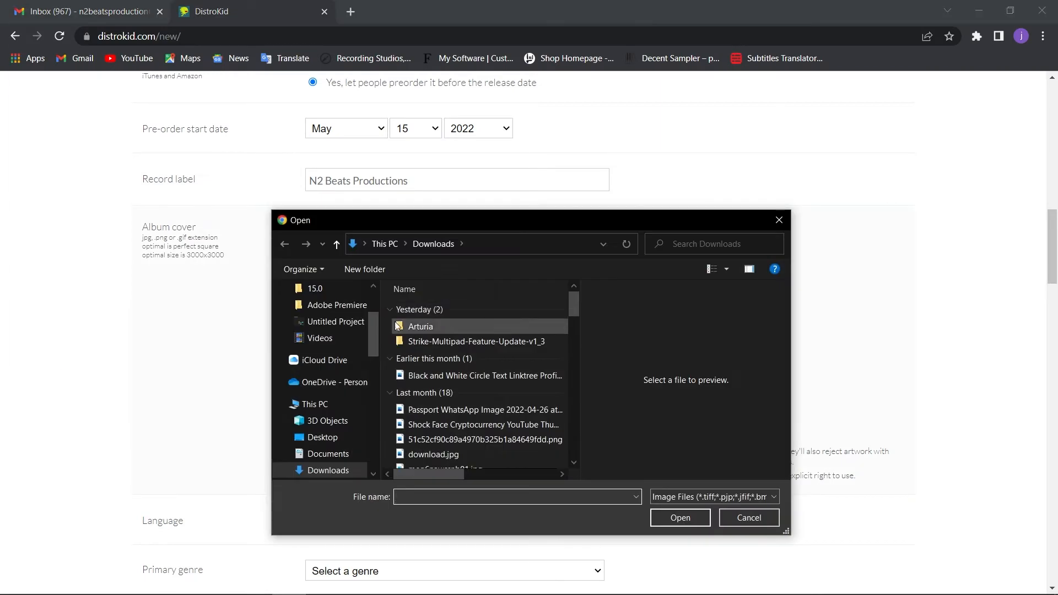
click(325, 437)
click(498, 441)
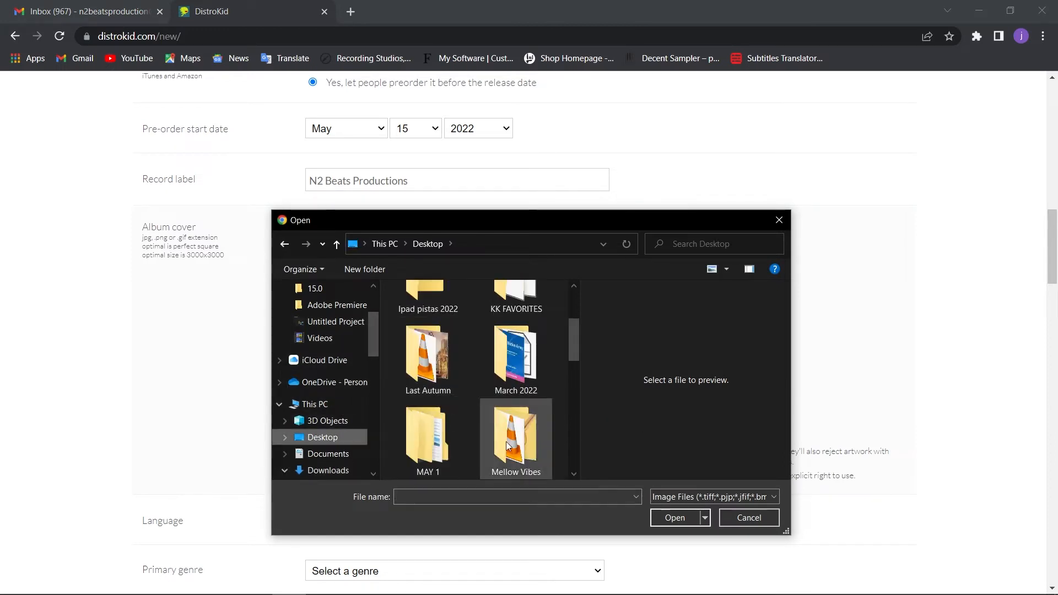
double_click(501, 444)
click(422, 344)
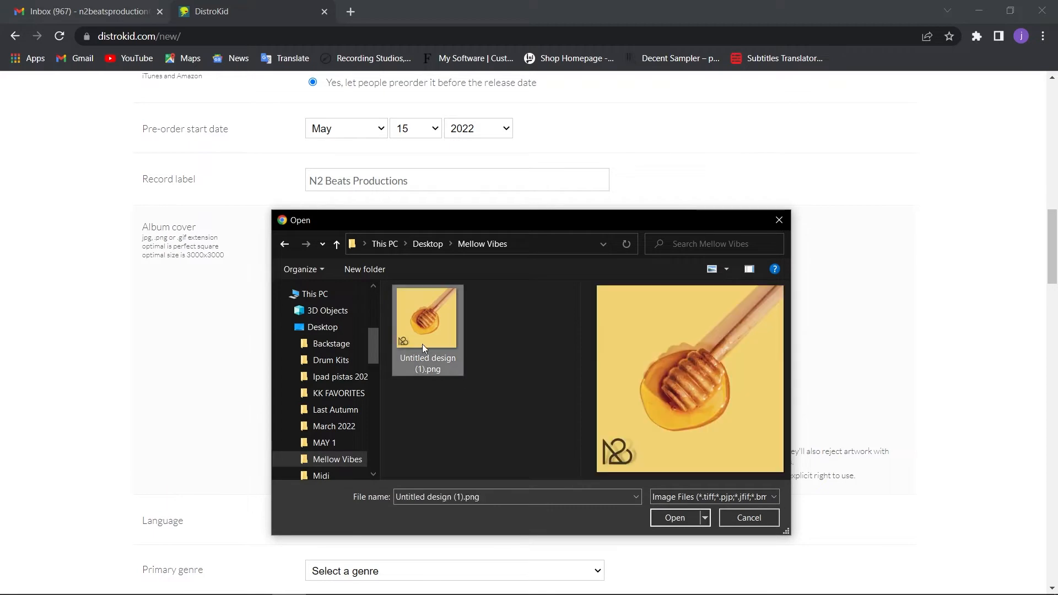
click(675, 518)
Keep English as the language and set the primary genre to Hip Hop/Rap and the secondary genre to Blues
scroll(514, 402, down, 1)
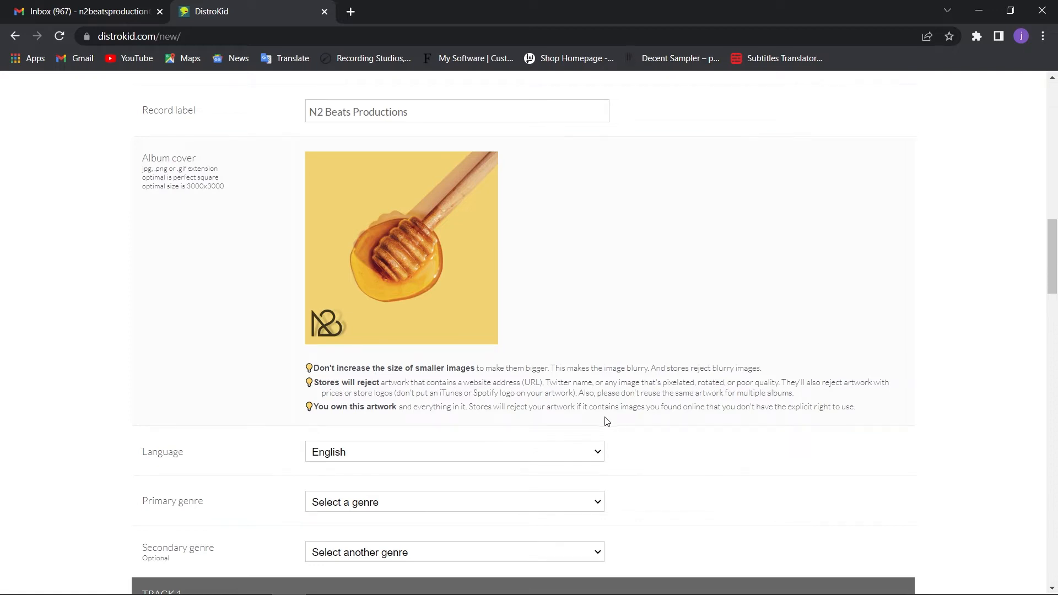
scroll(650, 431, down, 1)
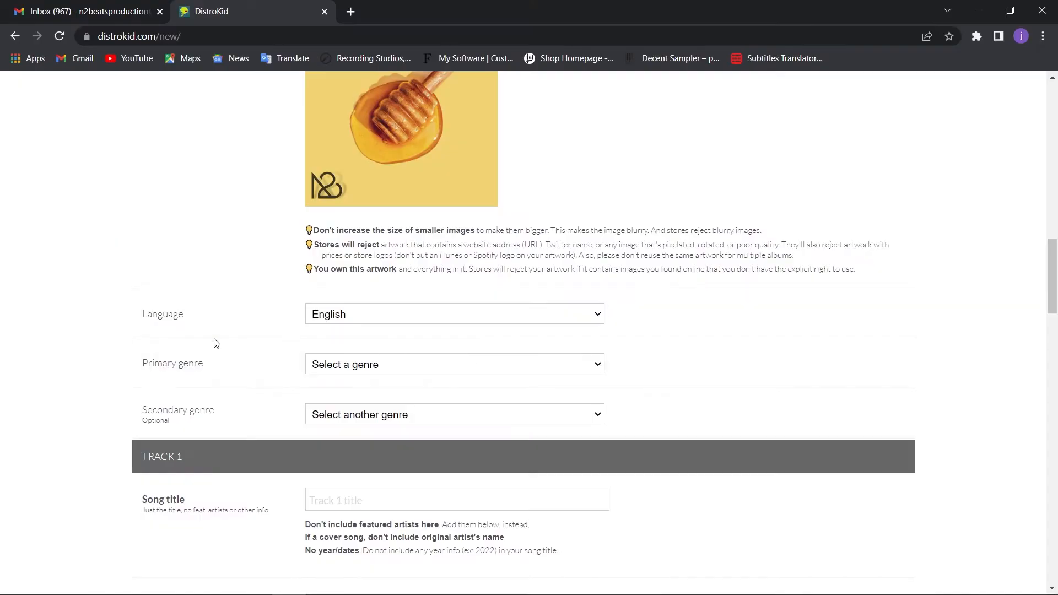
click(354, 318)
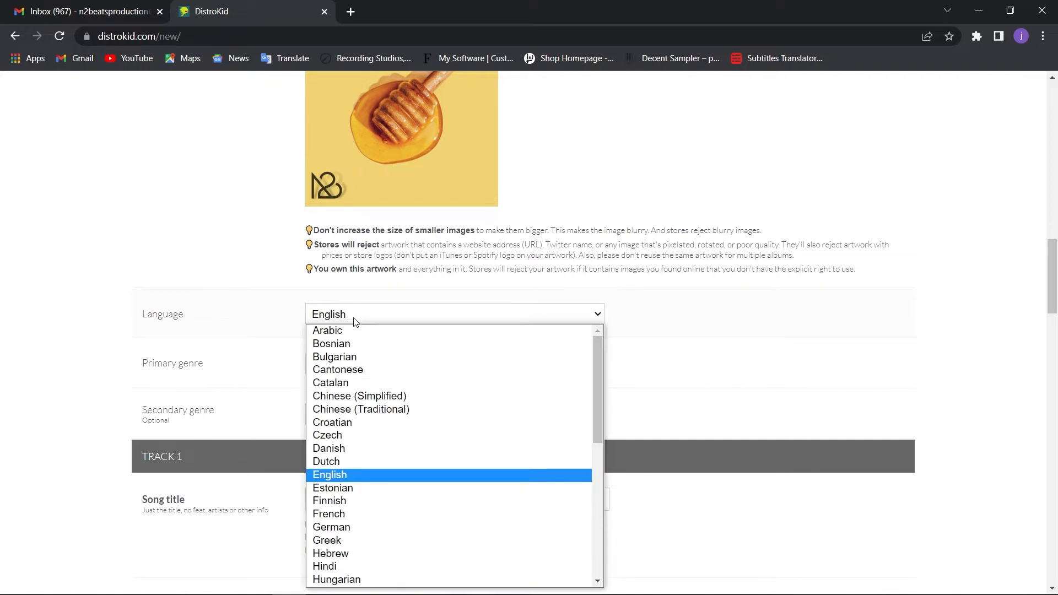
click(354, 320)
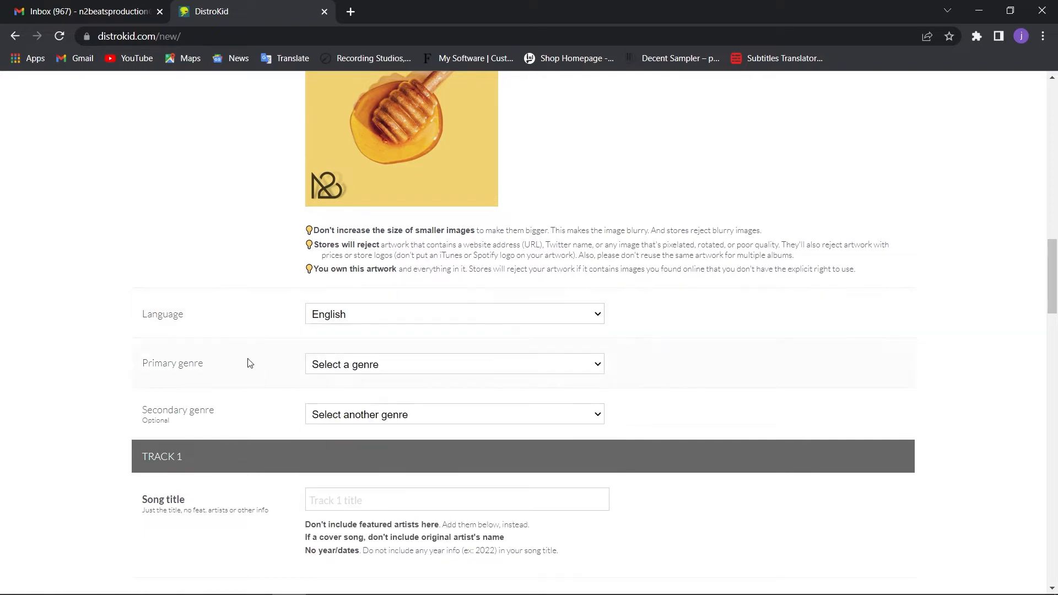
click(386, 368)
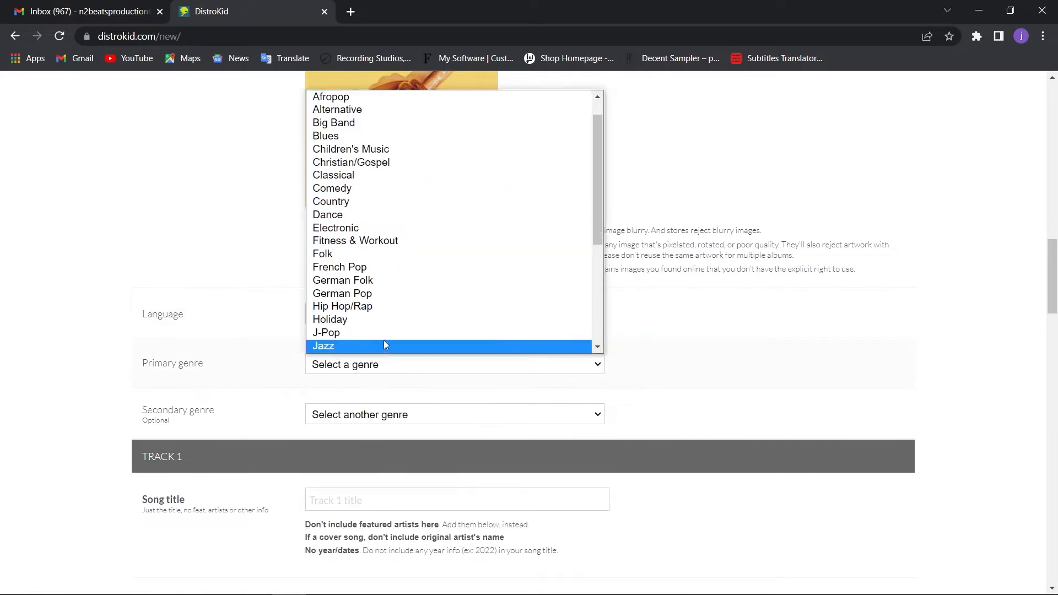
click(390, 307)
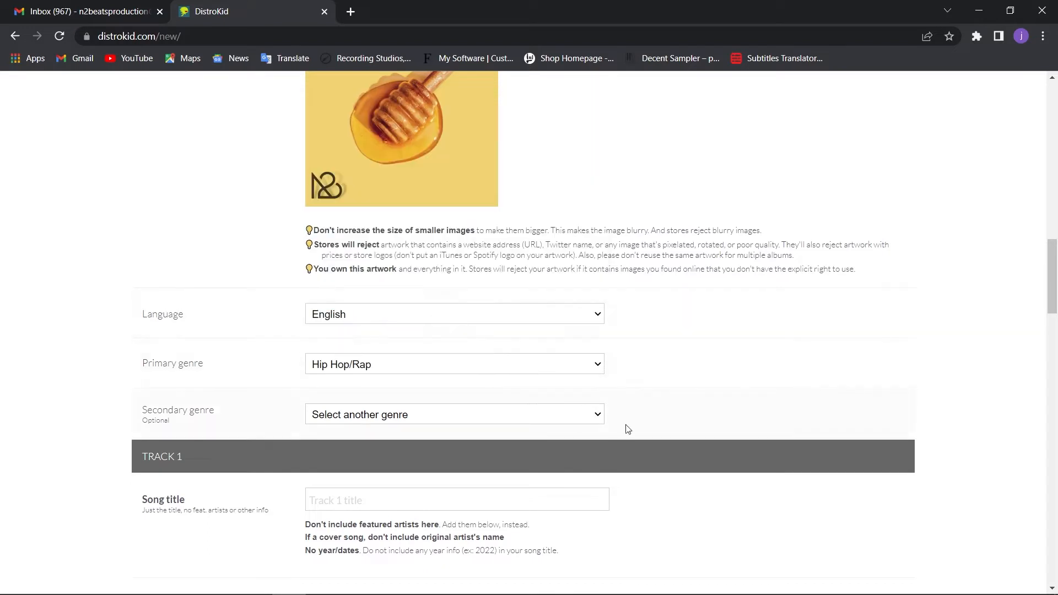
click(593, 419)
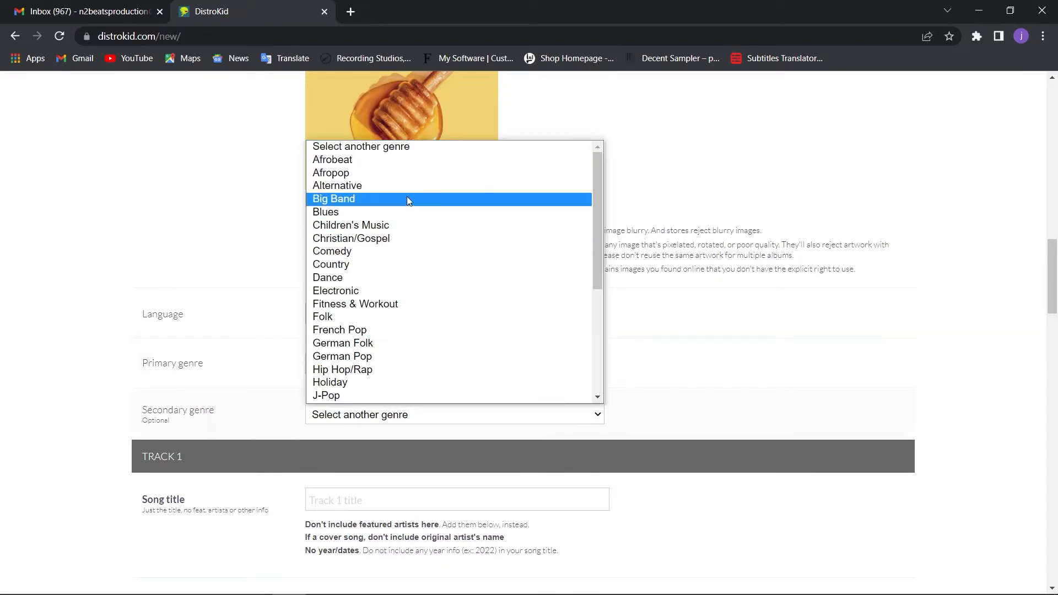
click(403, 219)
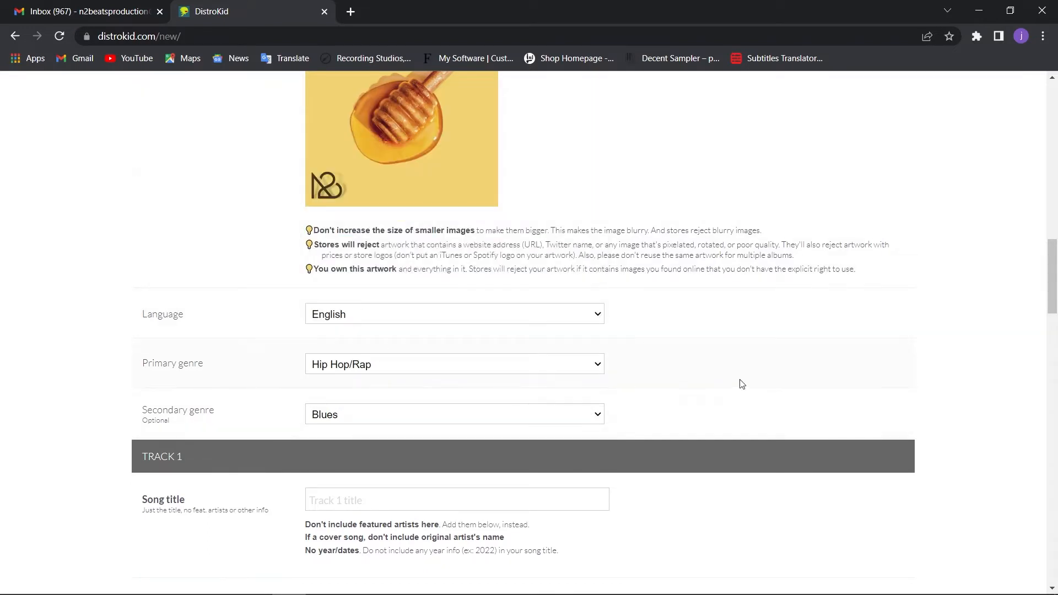
Enter "Mellow vibes" as the song title of track 1
scroll(741, 382, down, 4)
scroll(741, 382, down, 1)
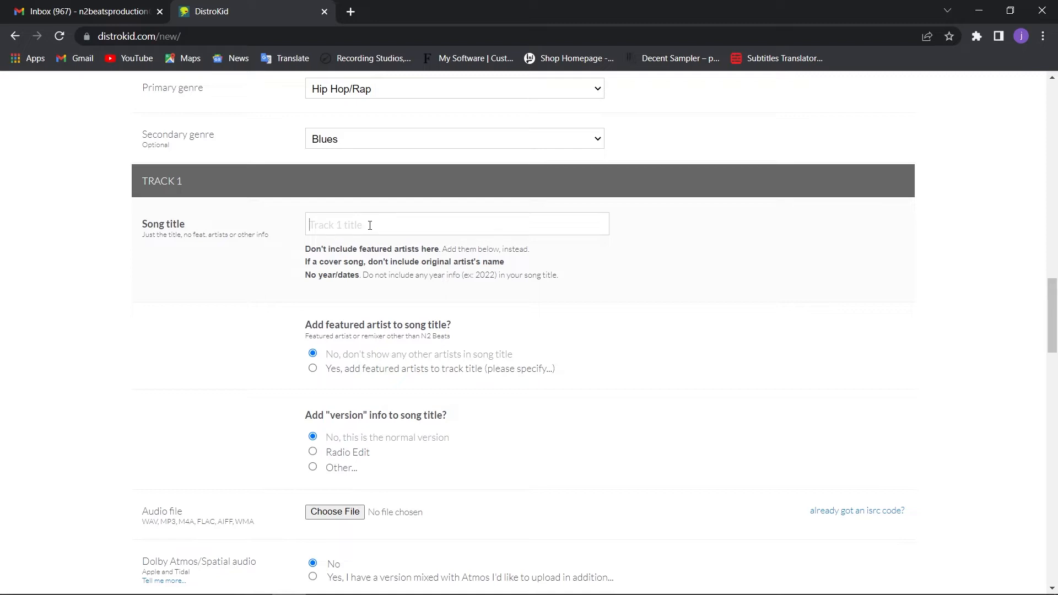
text(Mellow vibes)
Try adding a remixer and an extra featured artist to the song title, and return to showing no other artists
scroll(475, 316, down, 1)
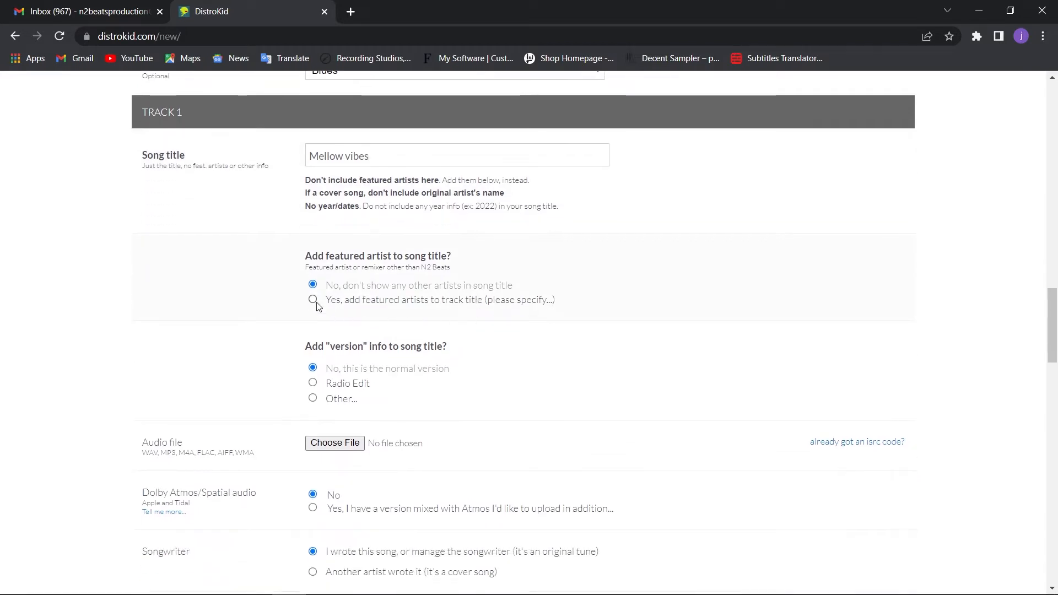
click(312, 300)
click(404, 325)
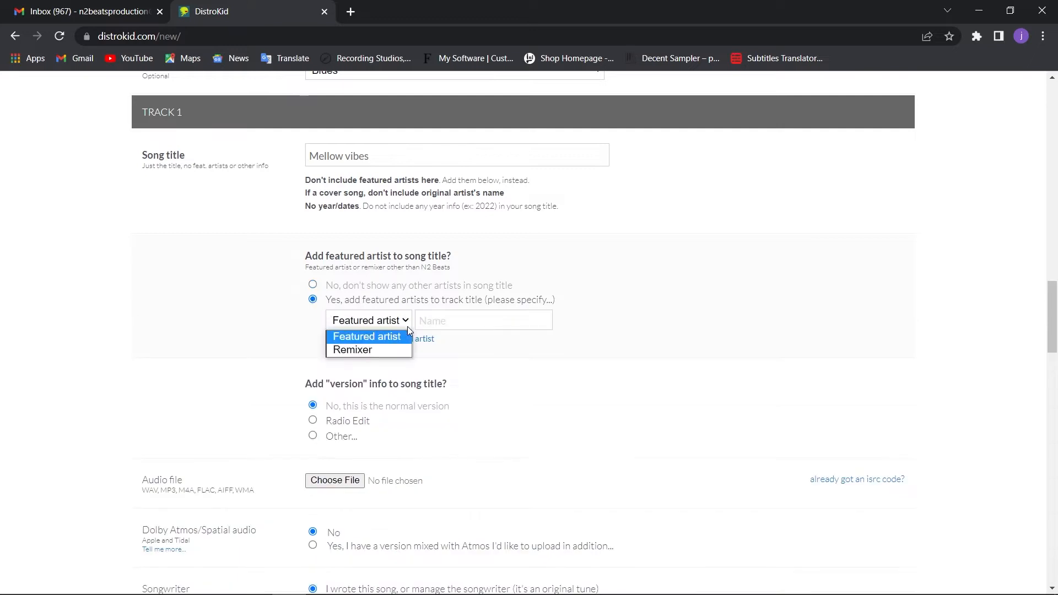
click(384, 351)
click(430, 327)
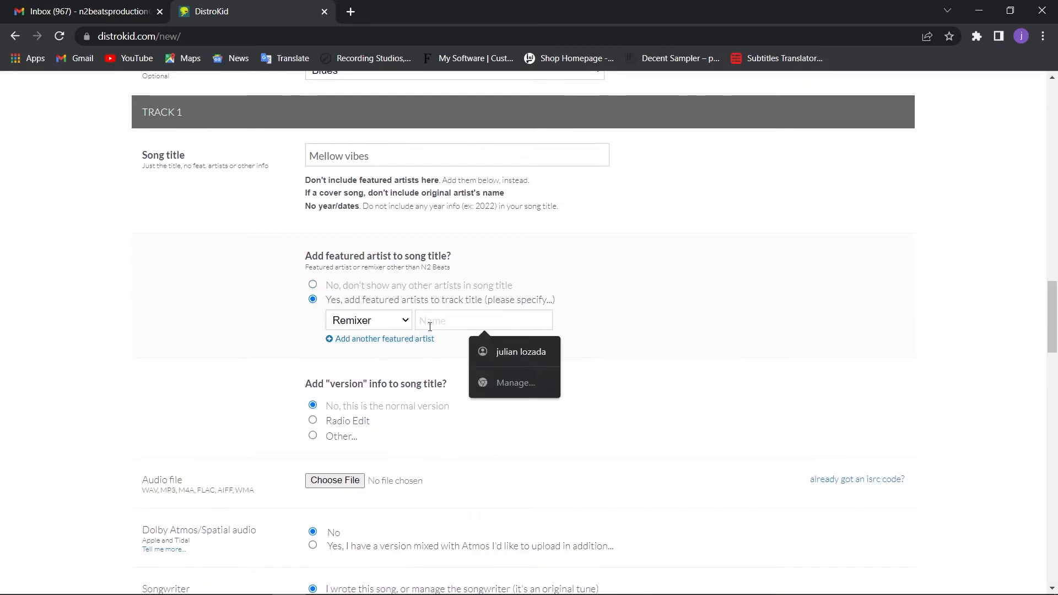
click(605, 329)
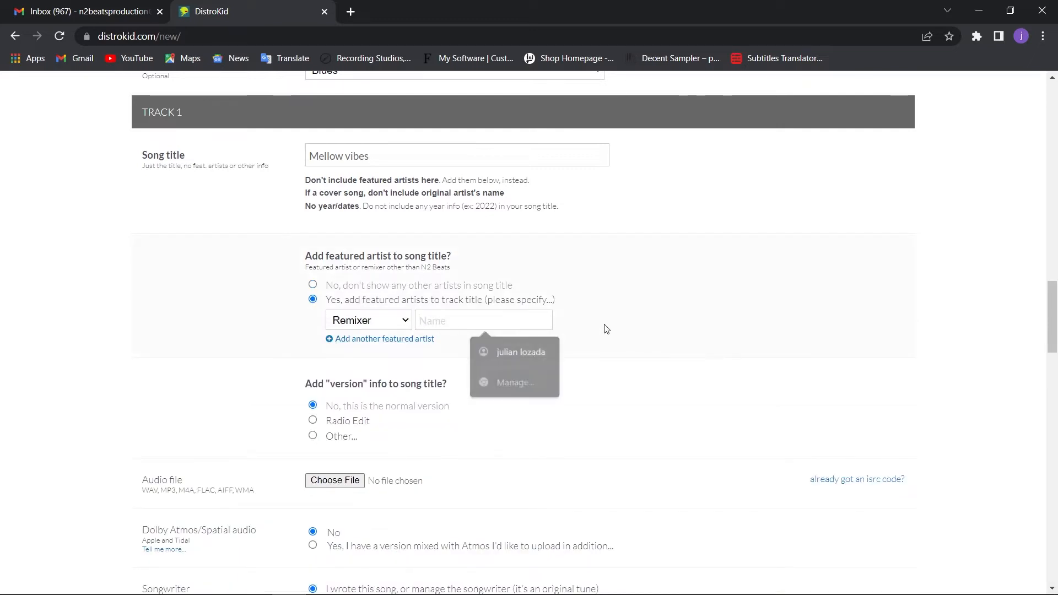
click(330, 341)
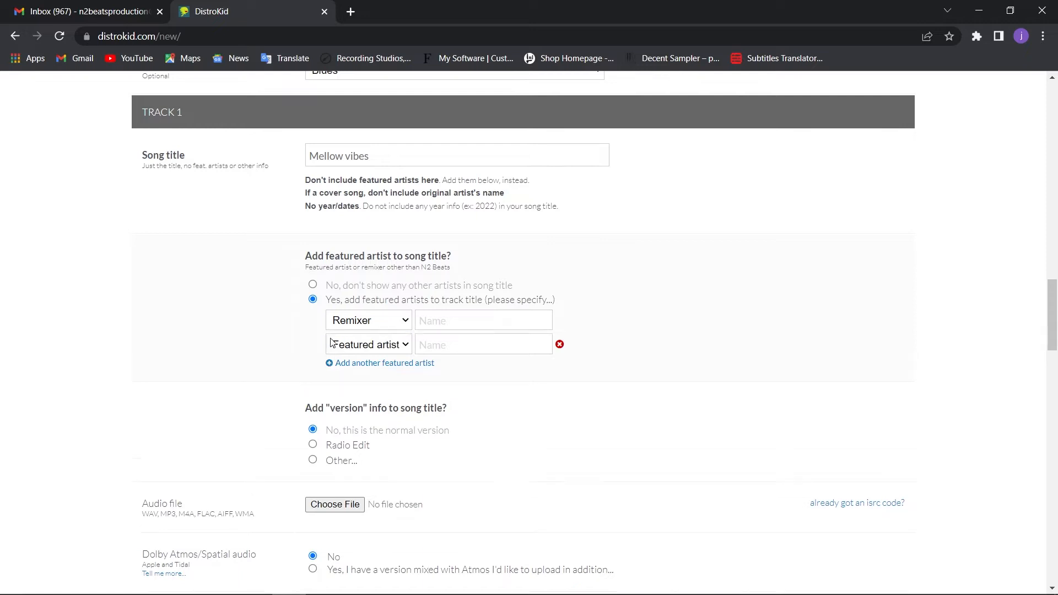
click(562, 347)
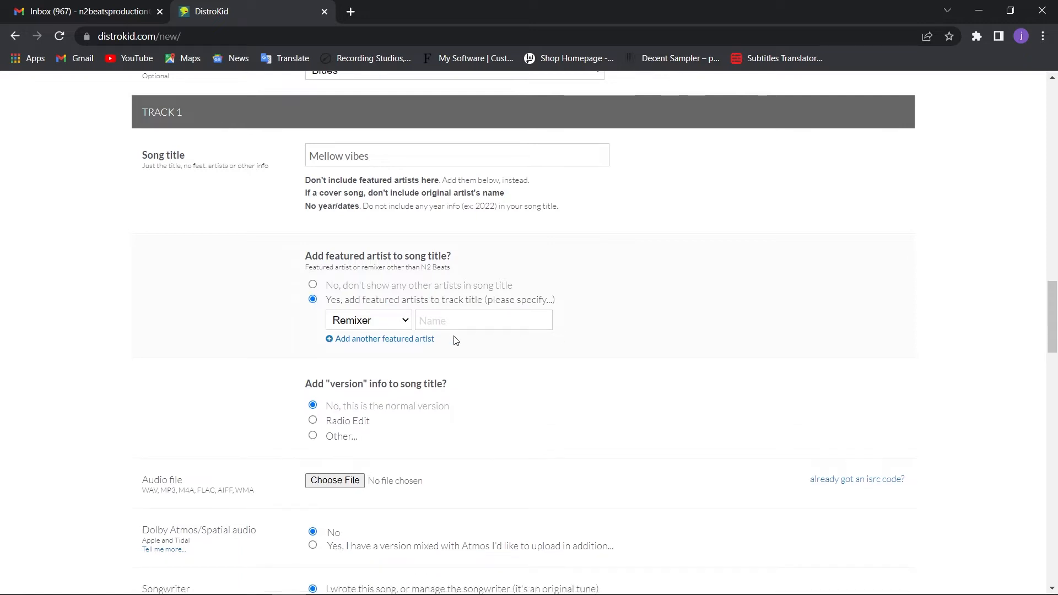
click(313, 285)
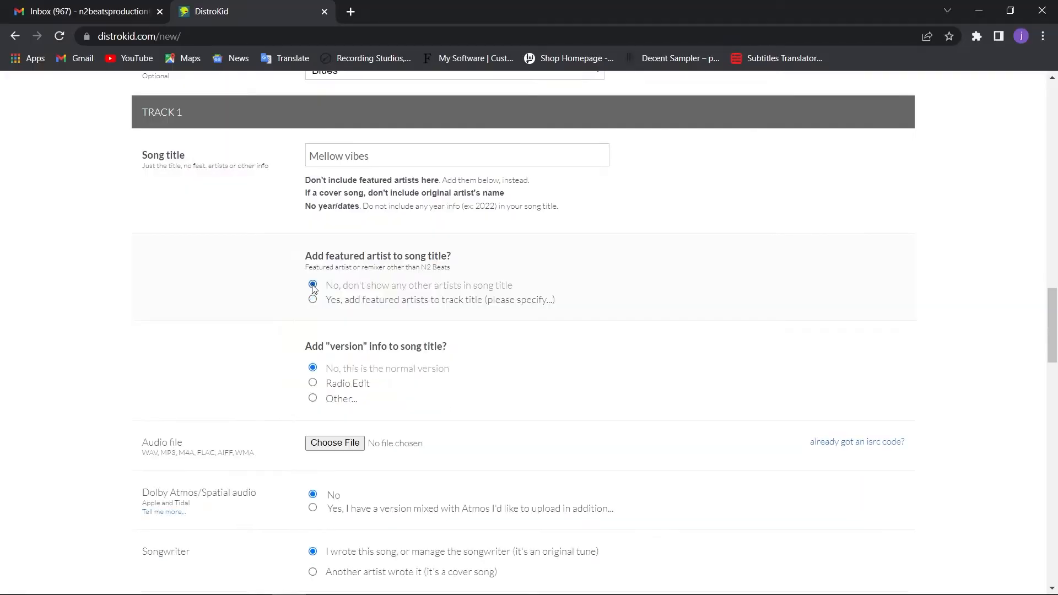
Try the Radio Edit and custom "Special Version" title options, and return to the normal version
scroll(470, 339, down, 3)
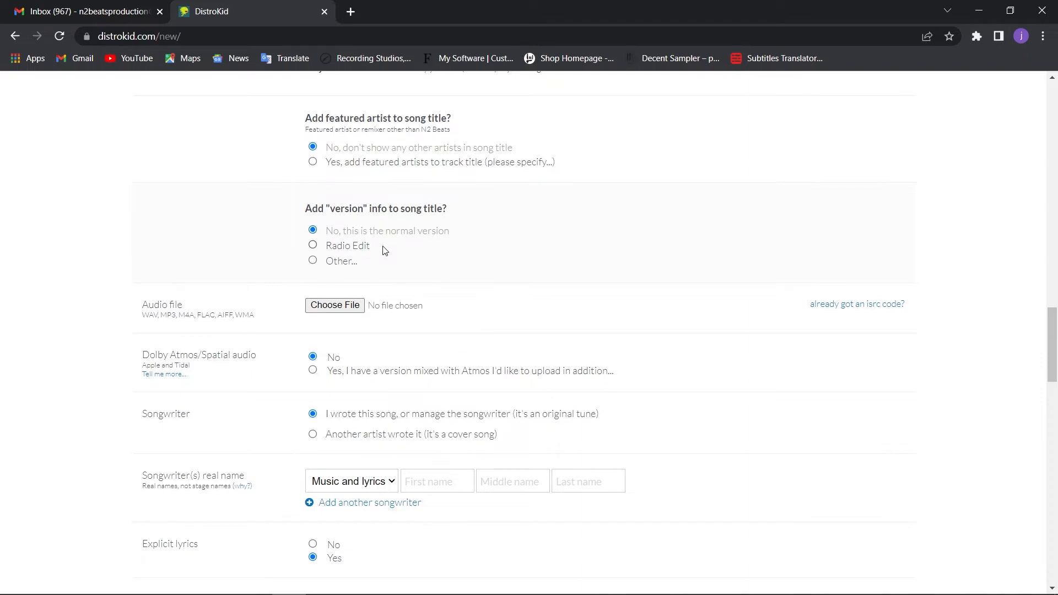
click(314, 247)
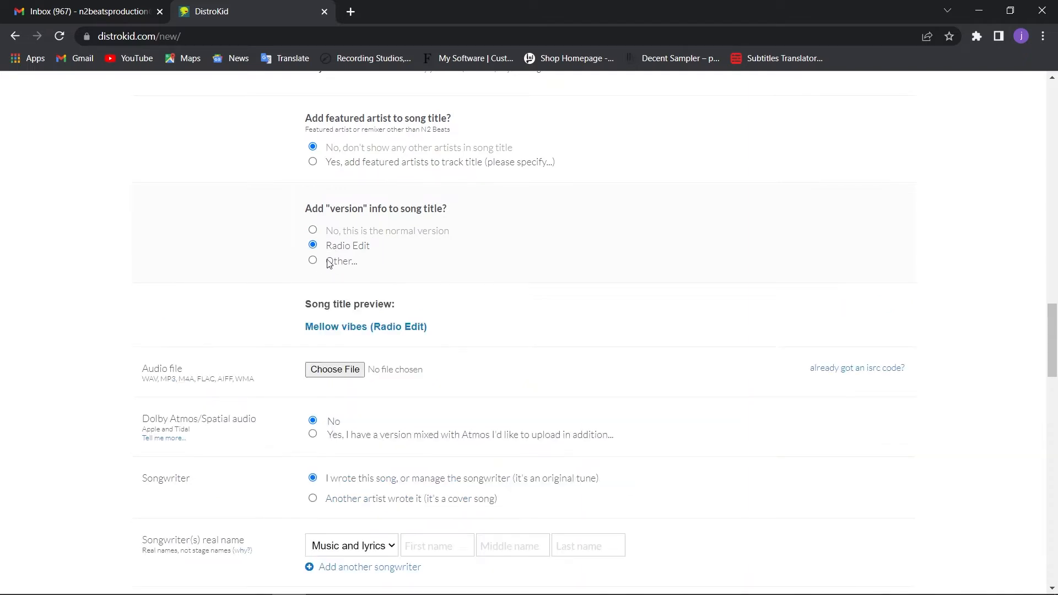
click(313, 260)
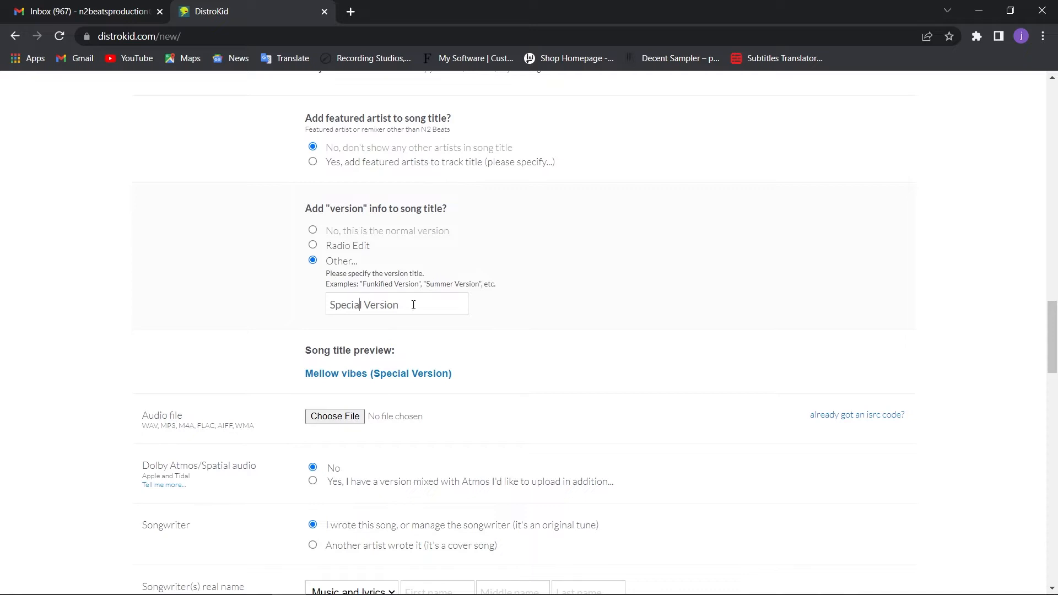
click(313, 231)
Upload "Mellow Vibe MASTERED.wav" from the Mellow Vibes folder as the track's audio file
scroll(265, 300, down, 1)
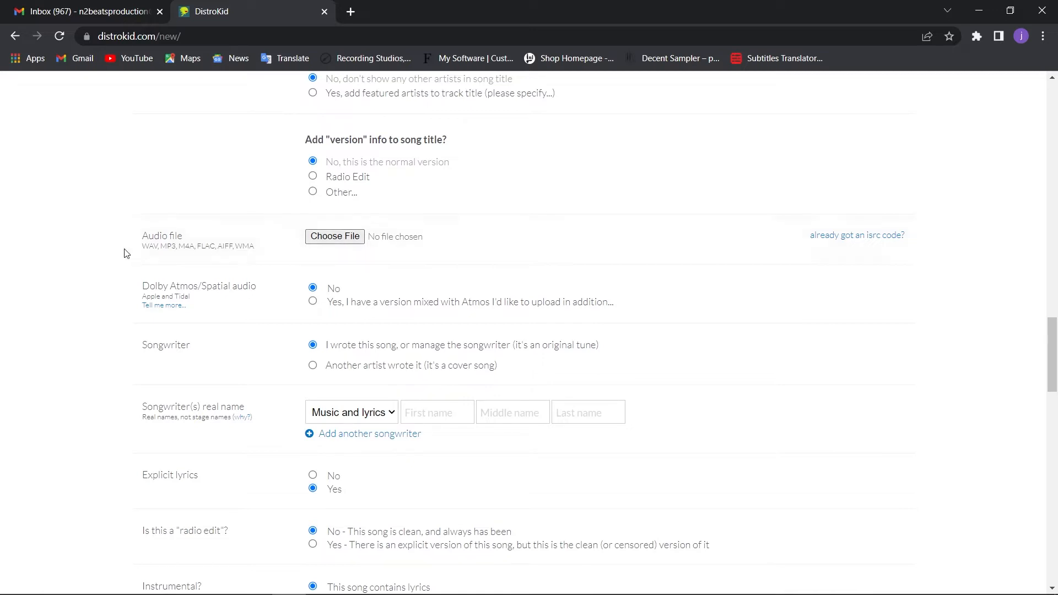
click(333, 239)
click(357, 239)
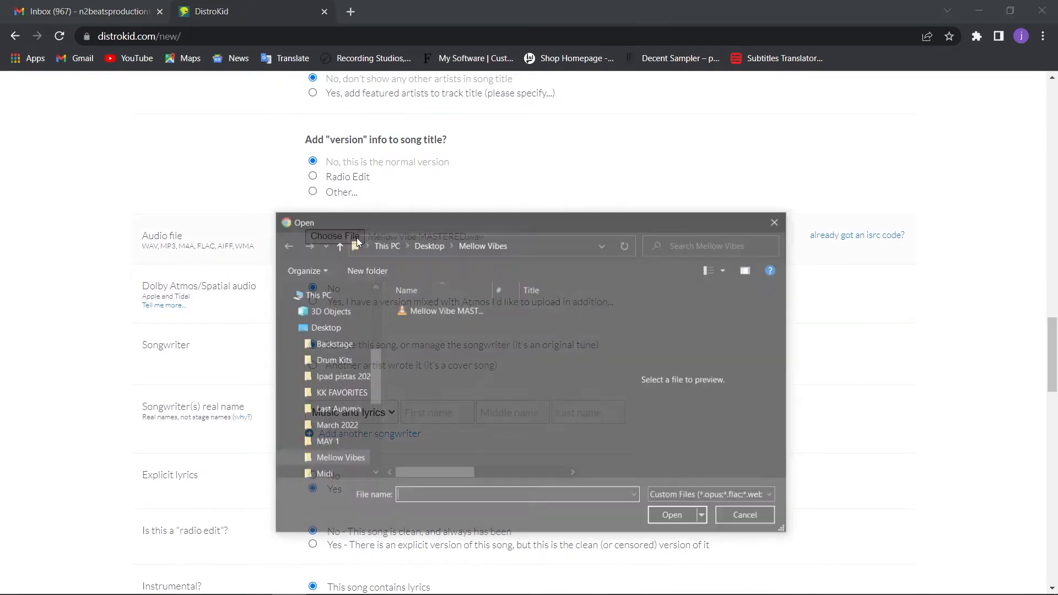
click(445, 310)
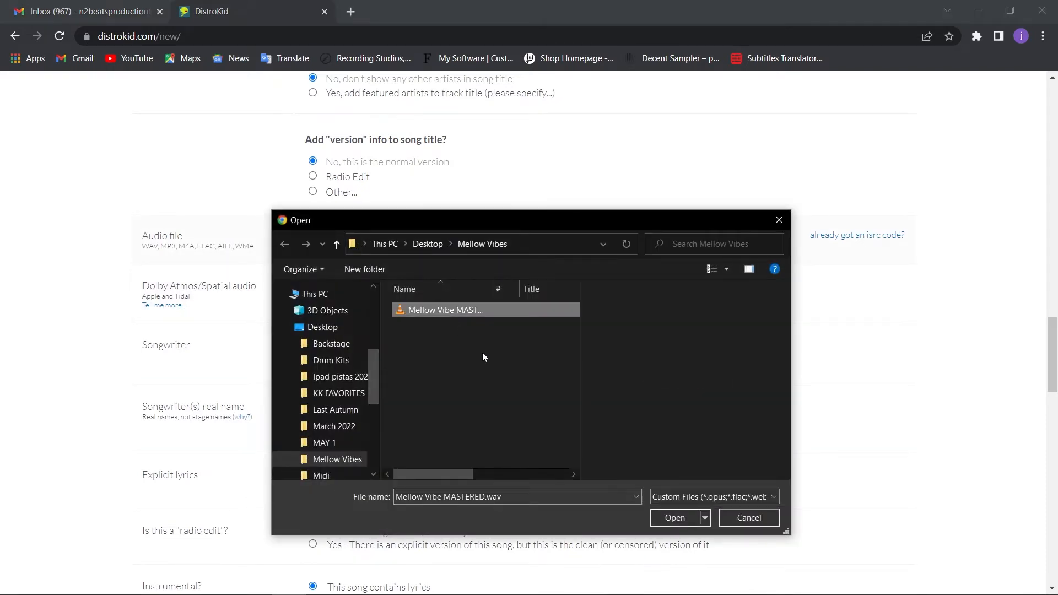
click(675, 518)
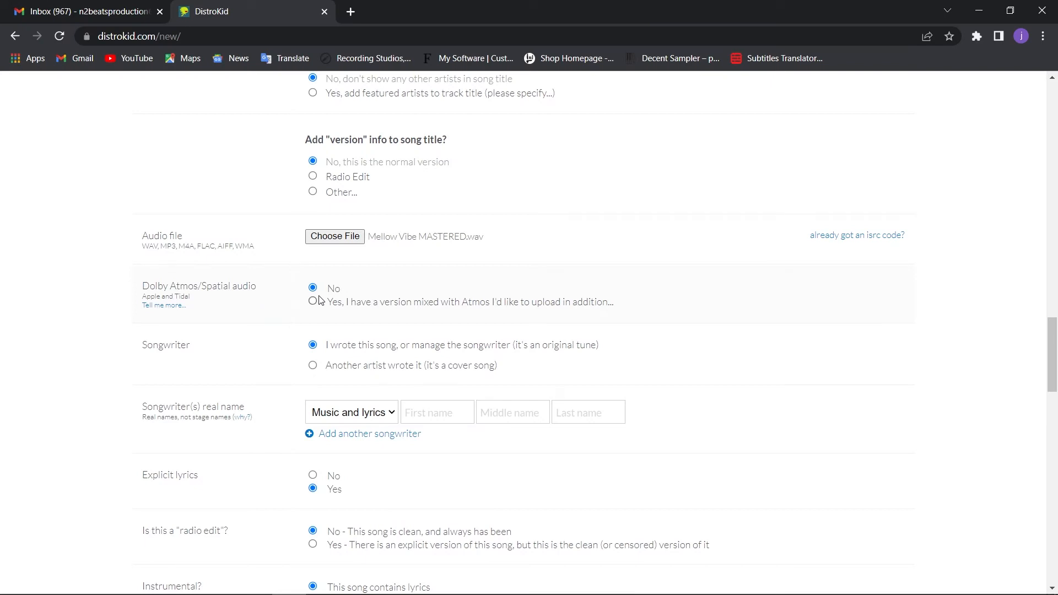
scroll(694, 312, down, 1)
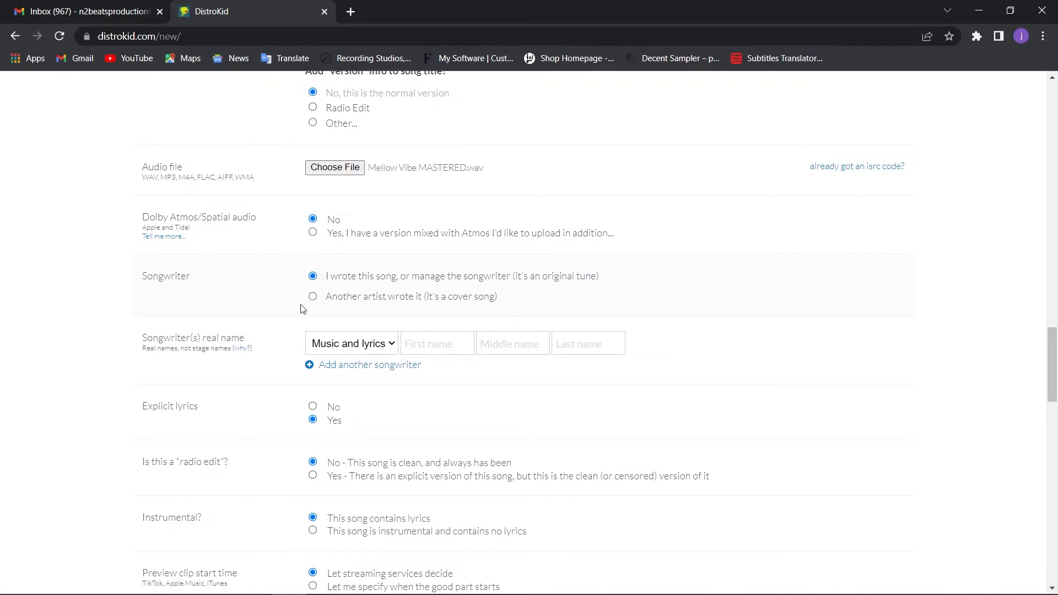
Try the cover song option, review its licensing terms, tick the no-sampling declaration, and return to the original song option
click(313, 298)
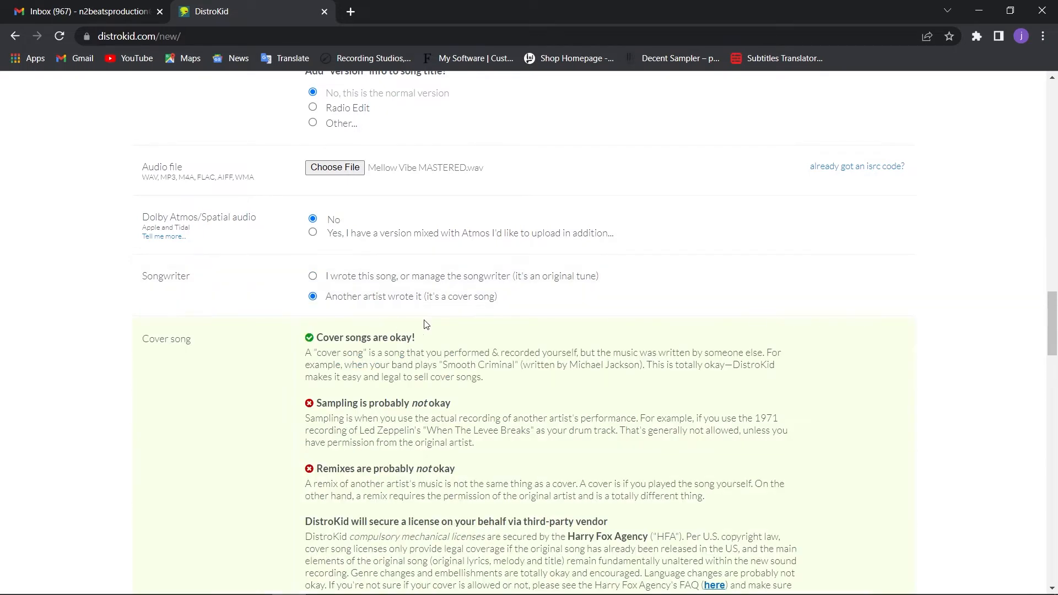
scroll(425, 321, down, 3)
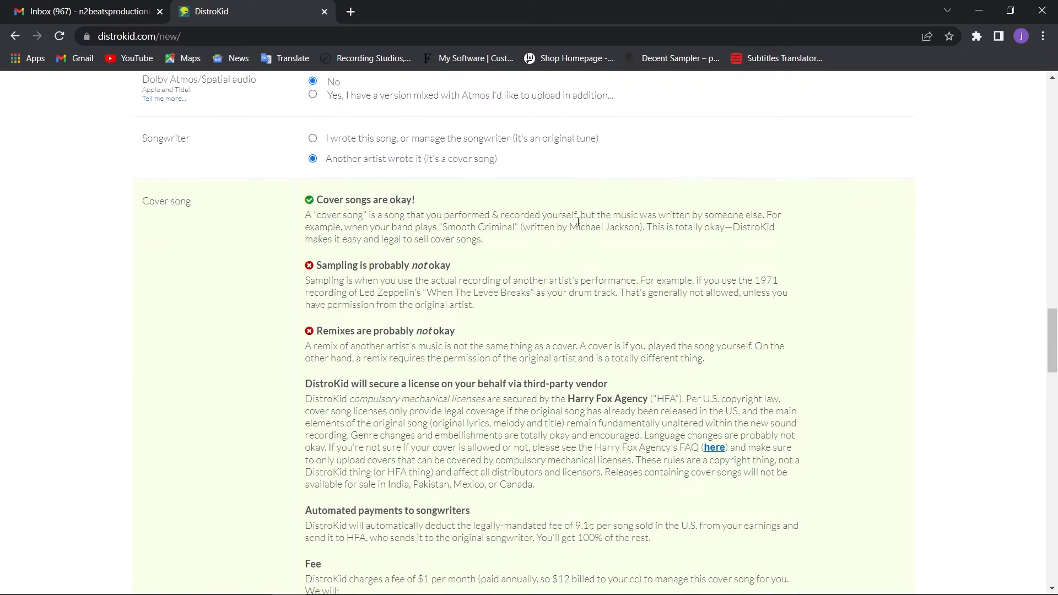
scroll(578, 223, down, 1)
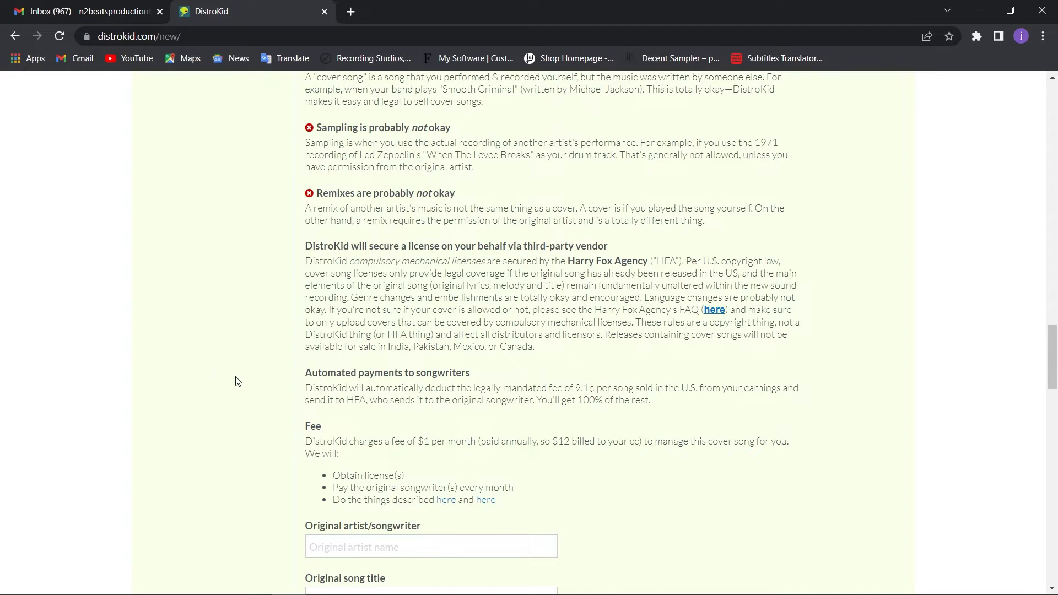
scroll(320, 318, down, 1)
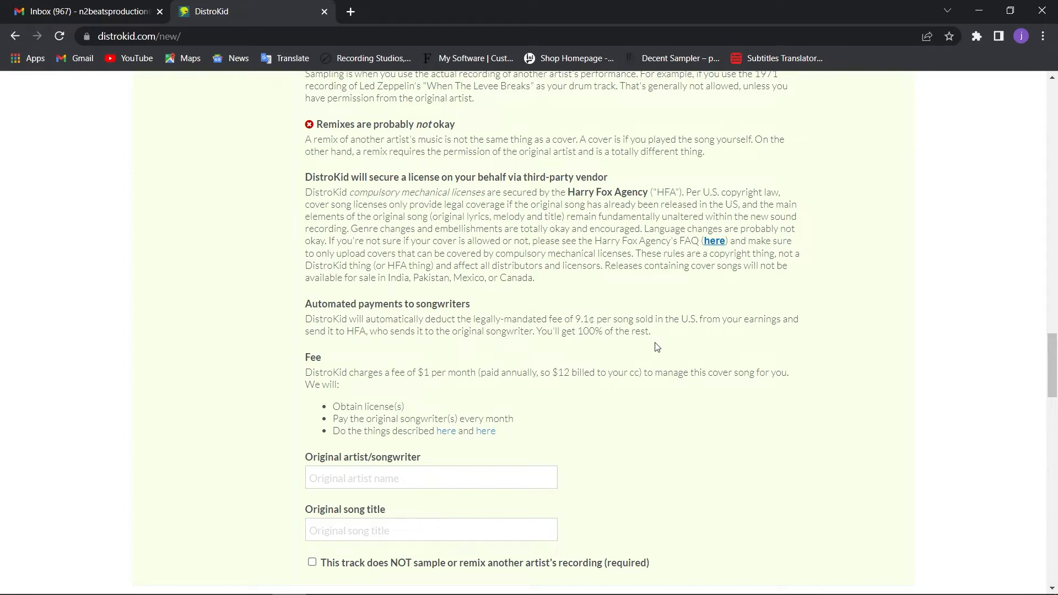
scroll(657, 347, down, 1)
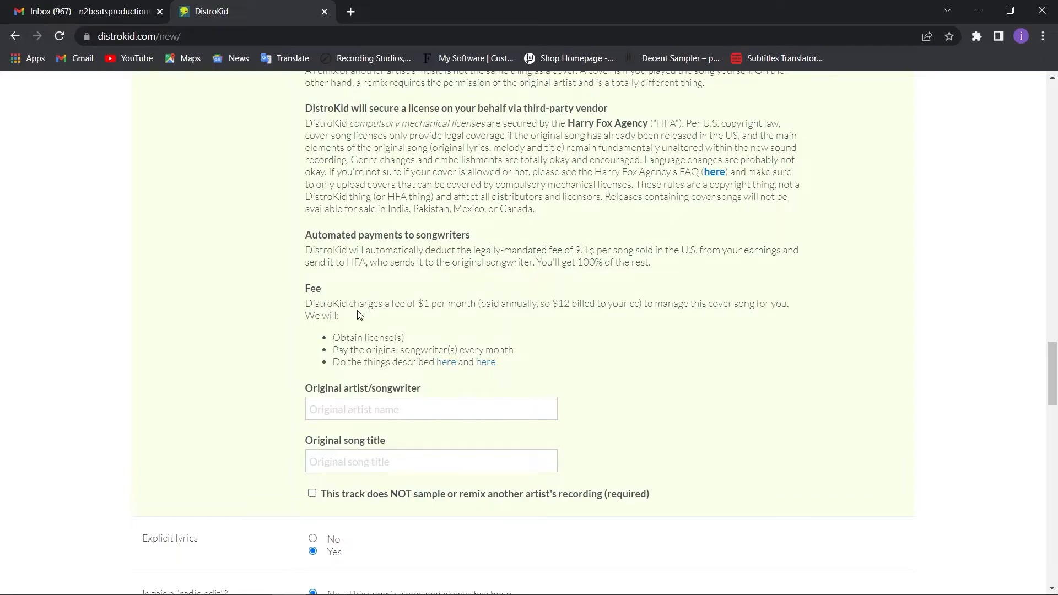
scroll(271, 328, down, 3)
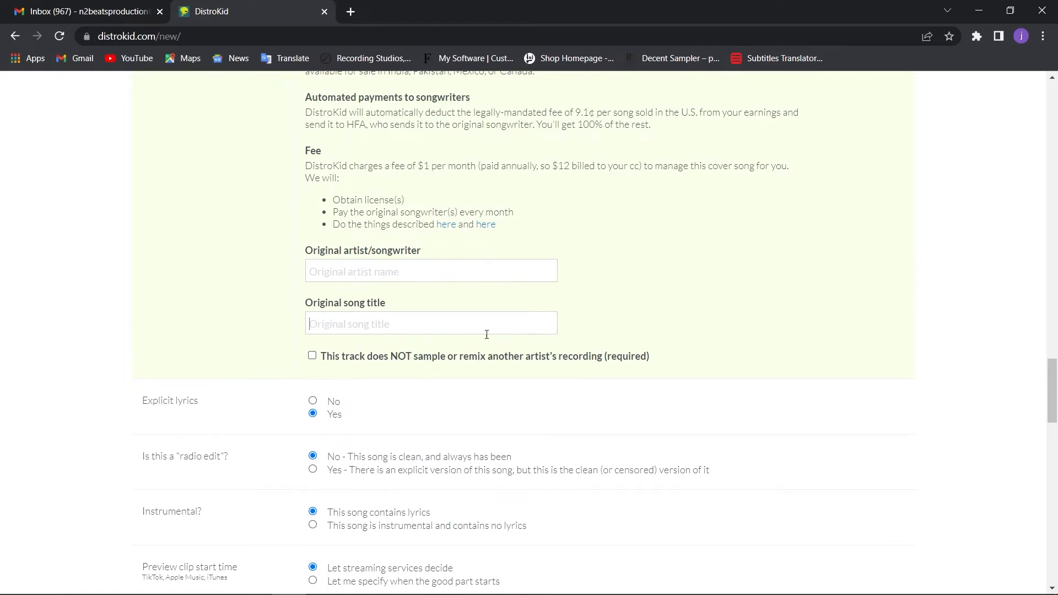
click(312, 356)
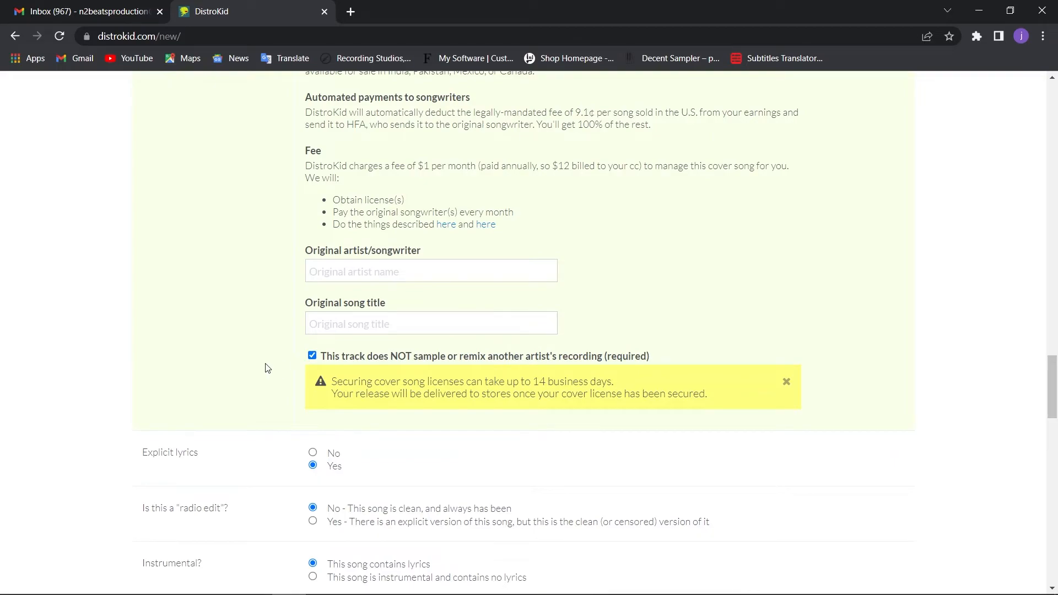
scroll(267, 369, up, 9)
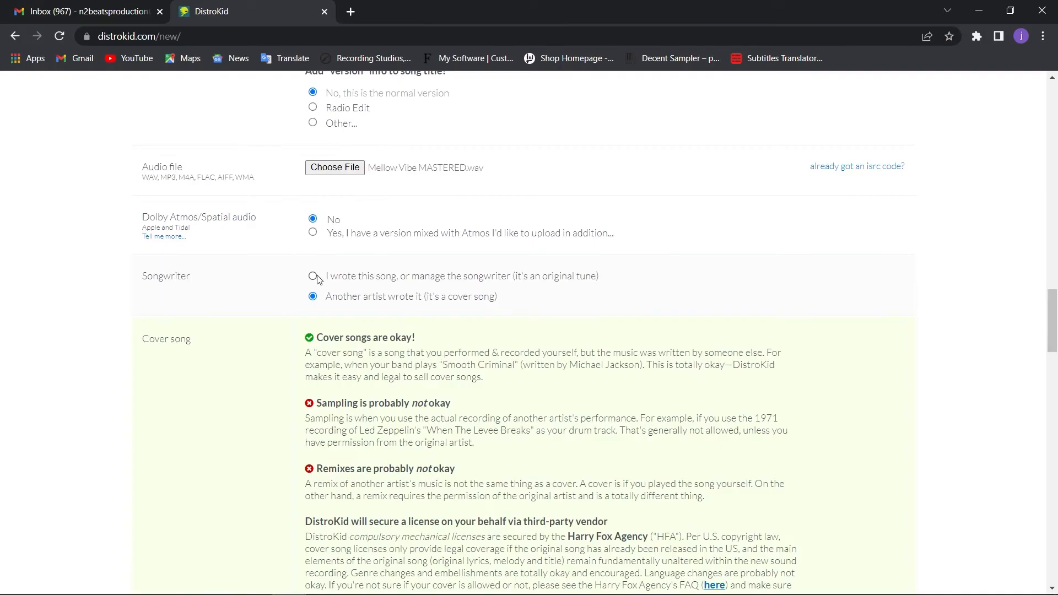
click(314, 276)
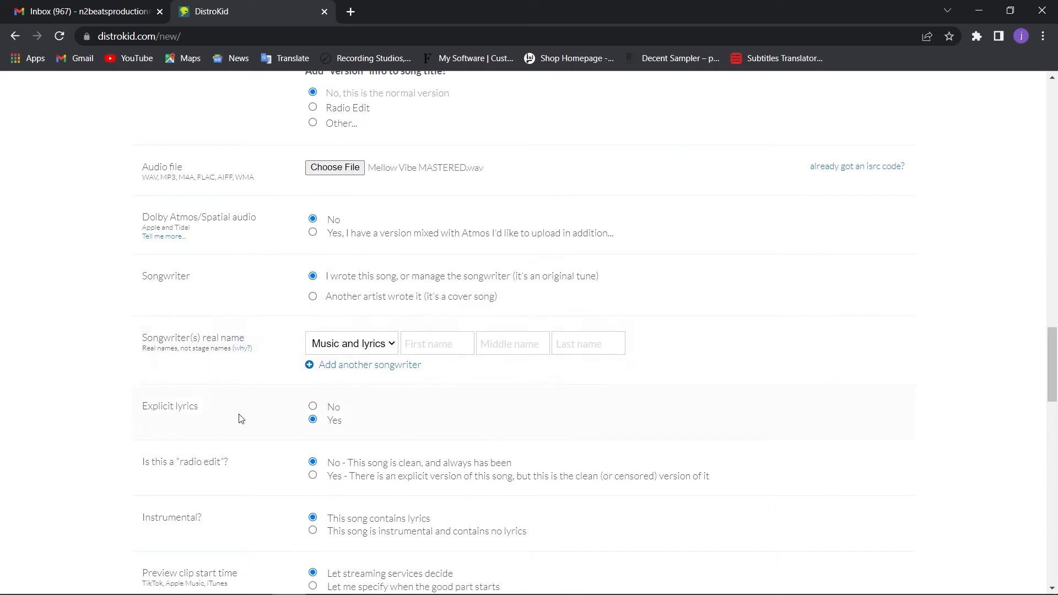
Fill in the songwriter's real first and last name for music and lyrics
scroll(122, 372, down, 1)
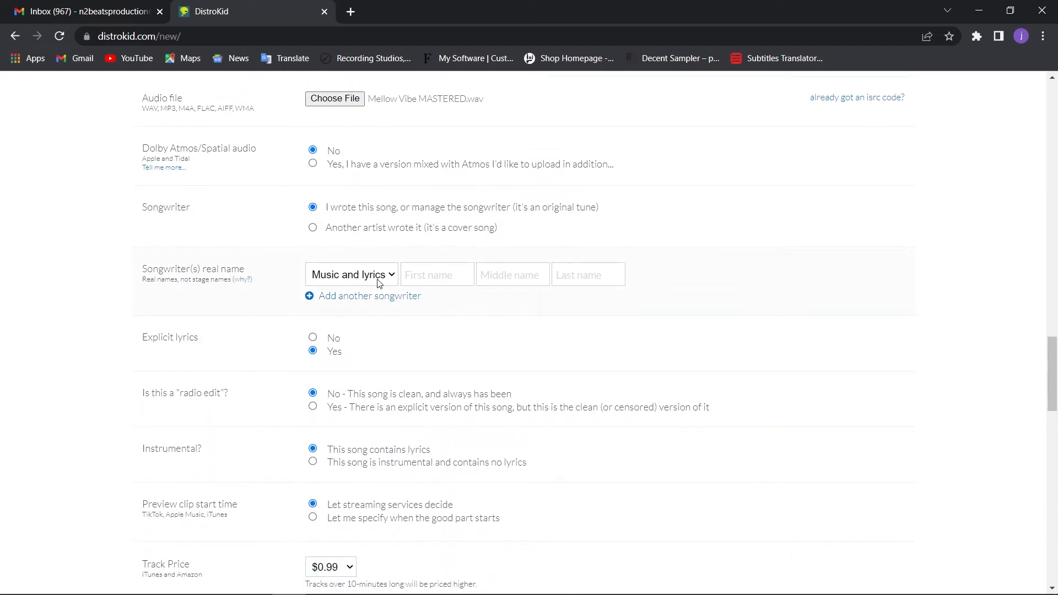
click(411, 277)
click(454, 300)
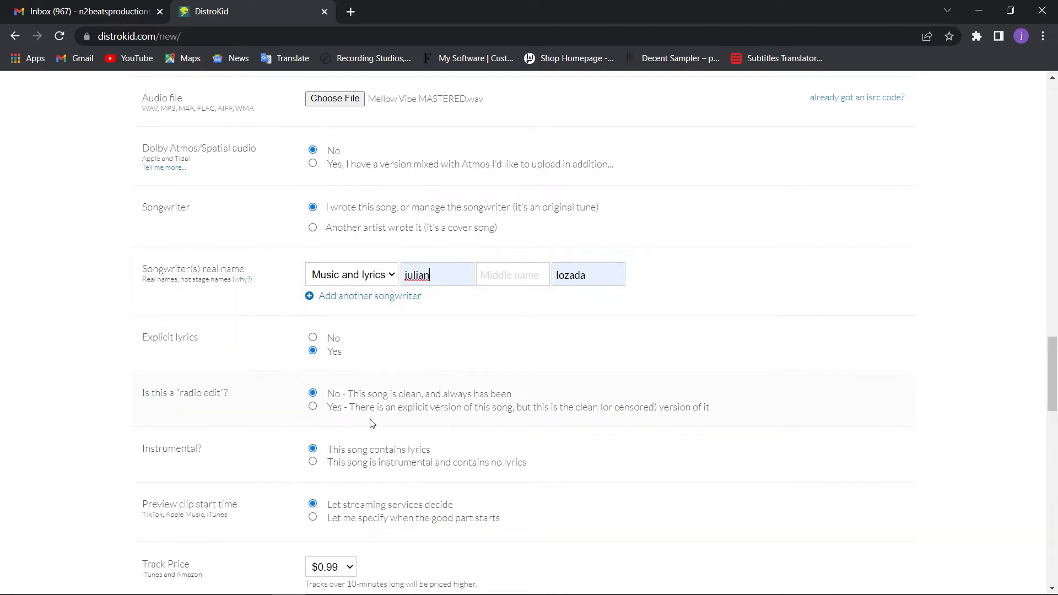
Try adding a second songwriter entry and remove it again
scroll(122, 377, down, 1)
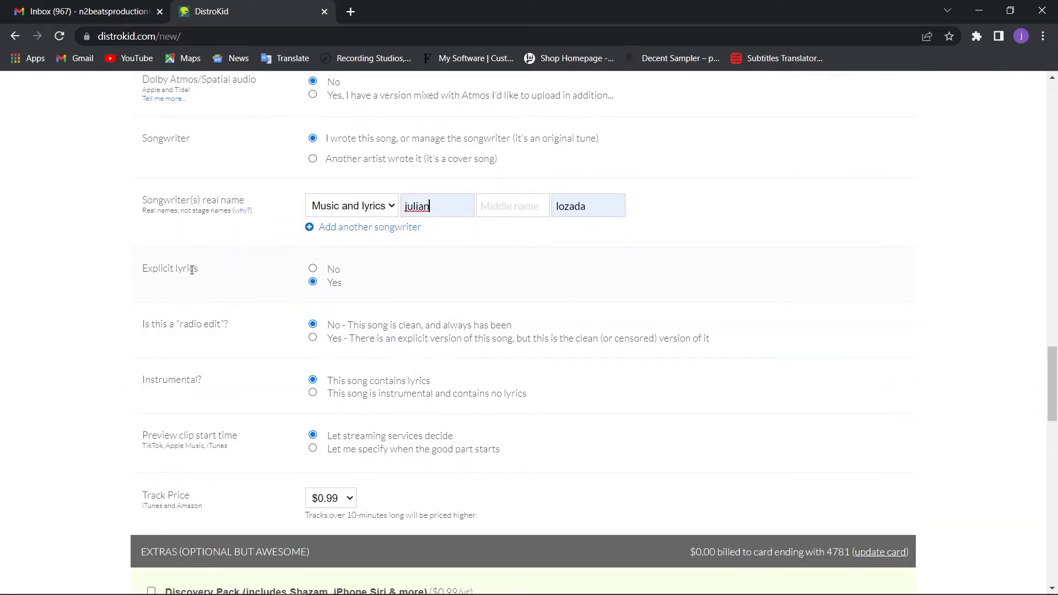
click(308, 229)
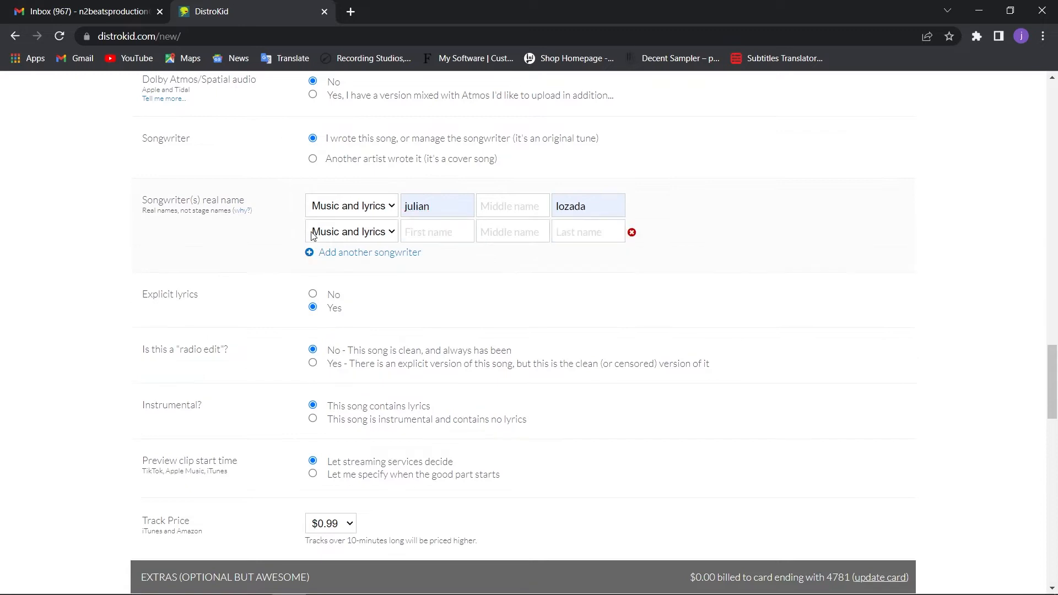
click(632, 233)
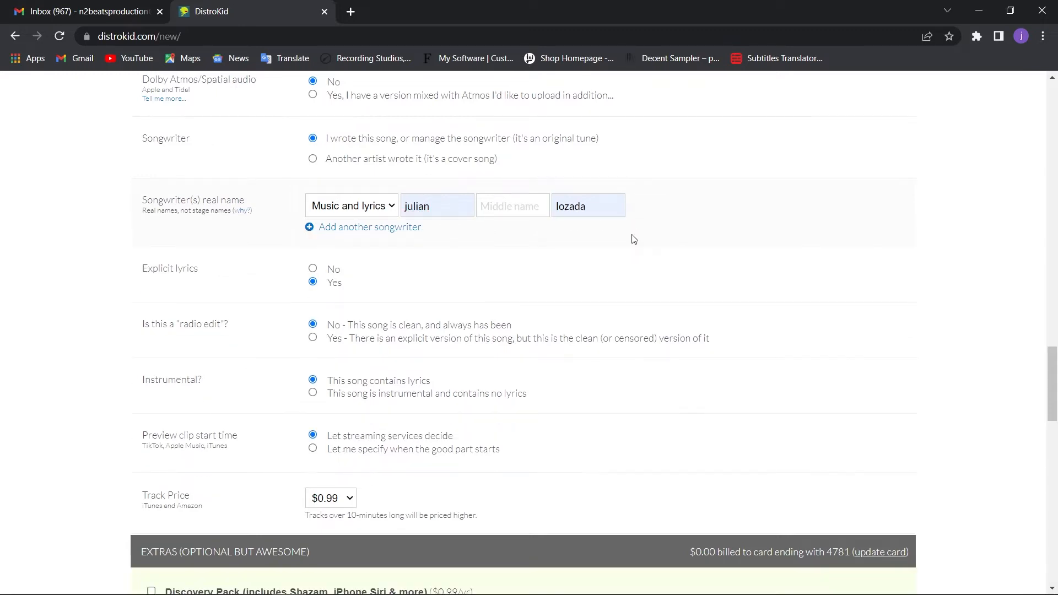
Set explicit lyrics to No and mark the song as instrumental with no lyrics
click(313, 269)
scroll(140, 328, down, 1)
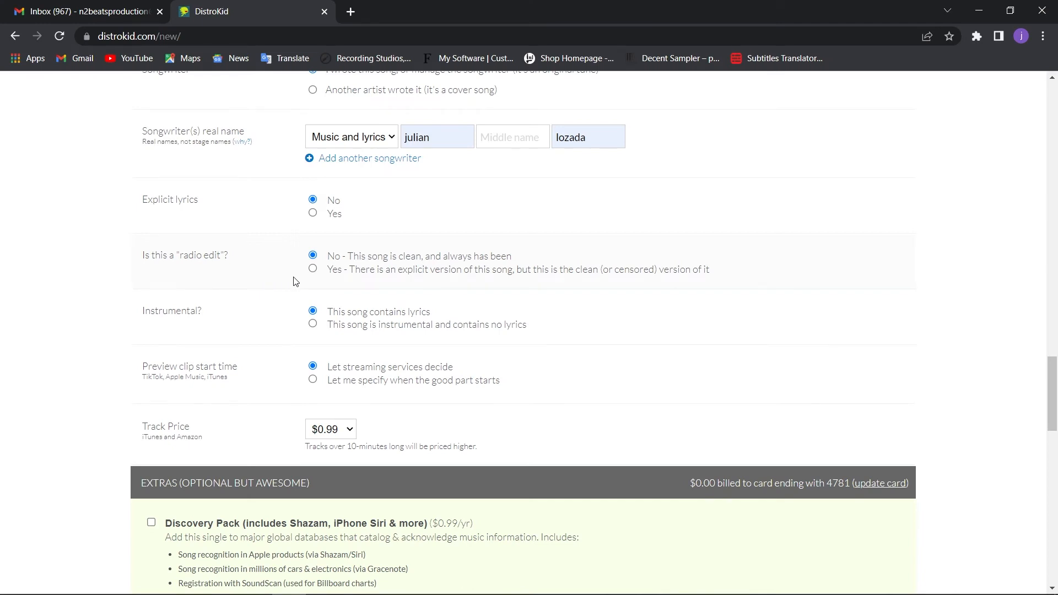
scroll(208, 331, down, 1)
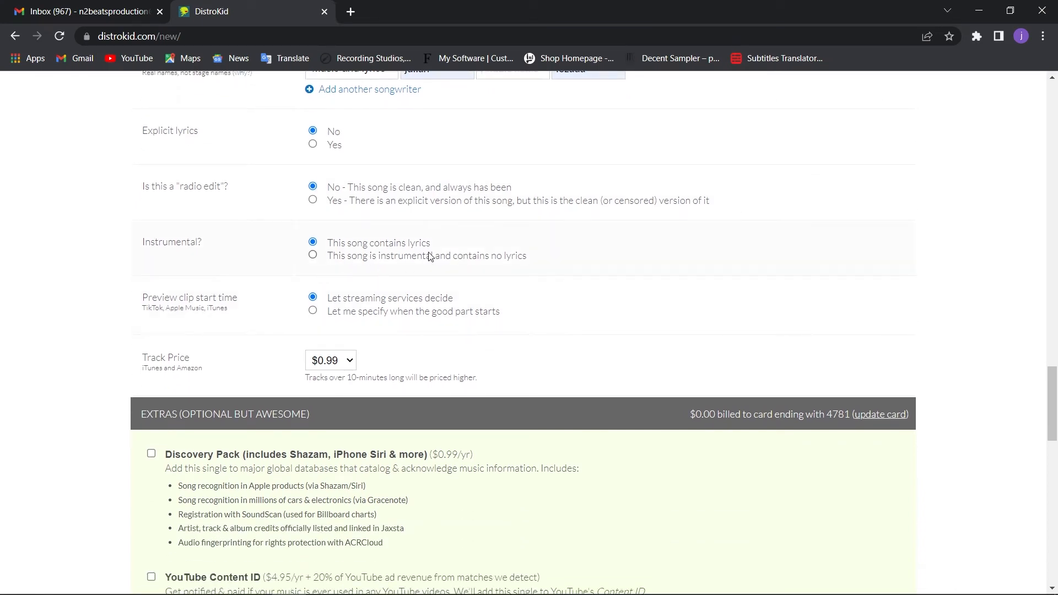
click(313, 256)
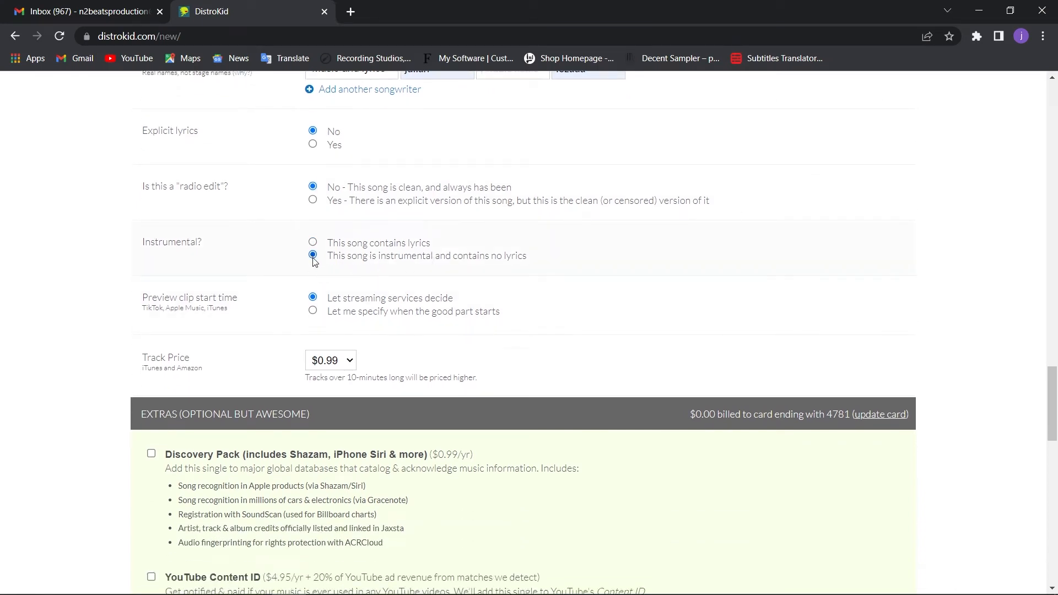
Try a custom preview clip start time of 01:04, and return to letting streaming services decide
click(313, 311)
scroll(451, 281, down, 1)
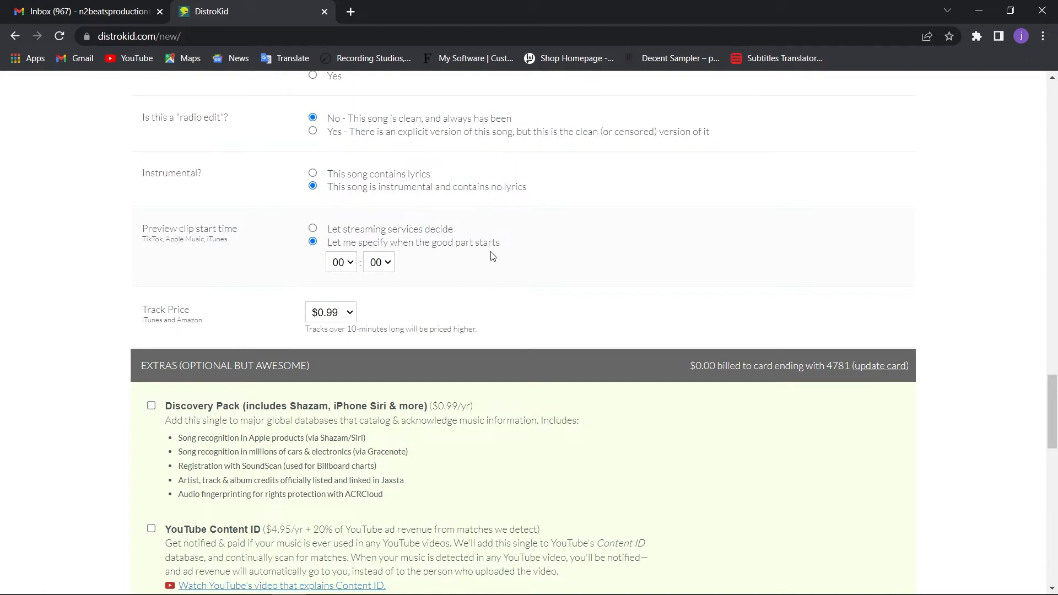
click(349, 264)
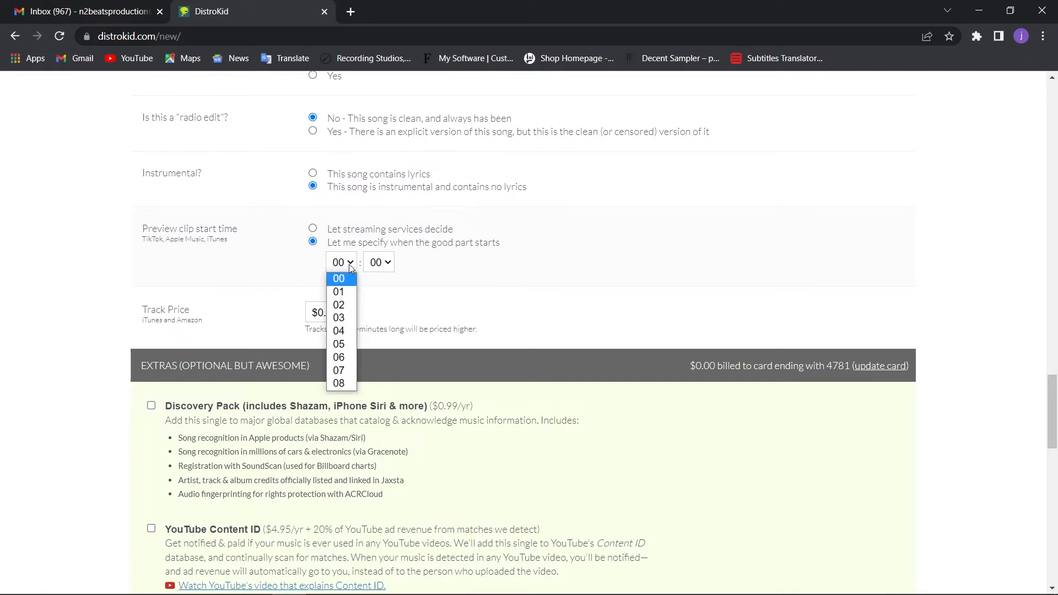
click(339, 292)
click(379, 263)
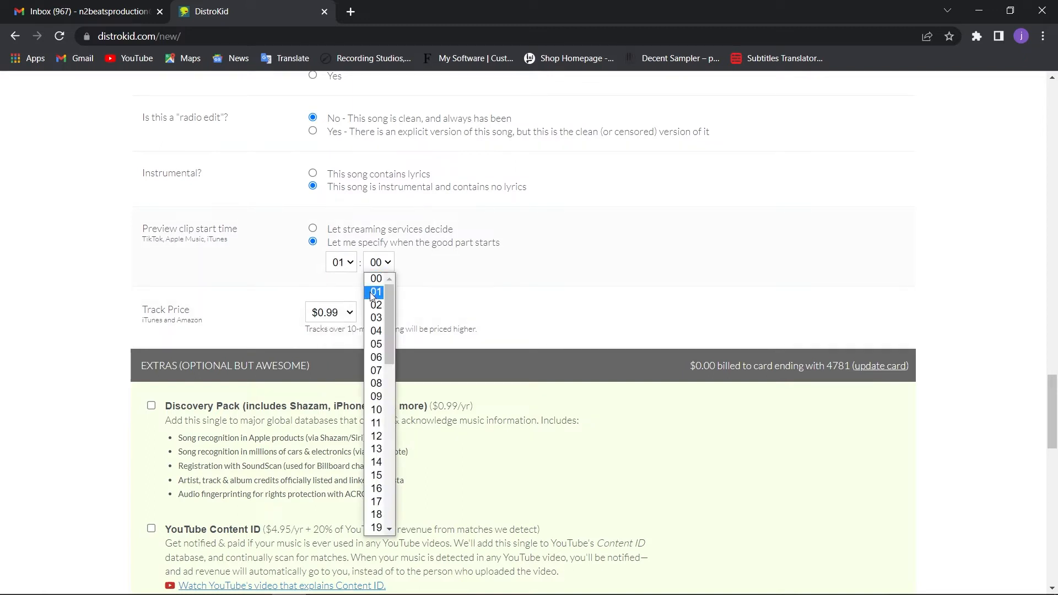
click(377, 331)
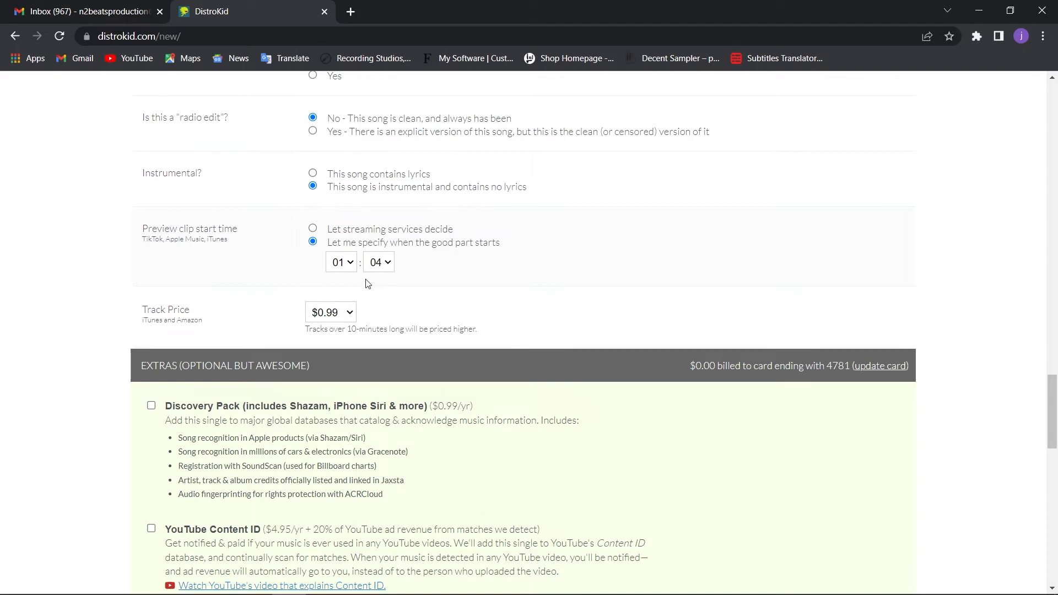
click(313, 229)
Choose $0.99 as the track price for iTunes and Amazon
scroll(564, 262, down, 1)
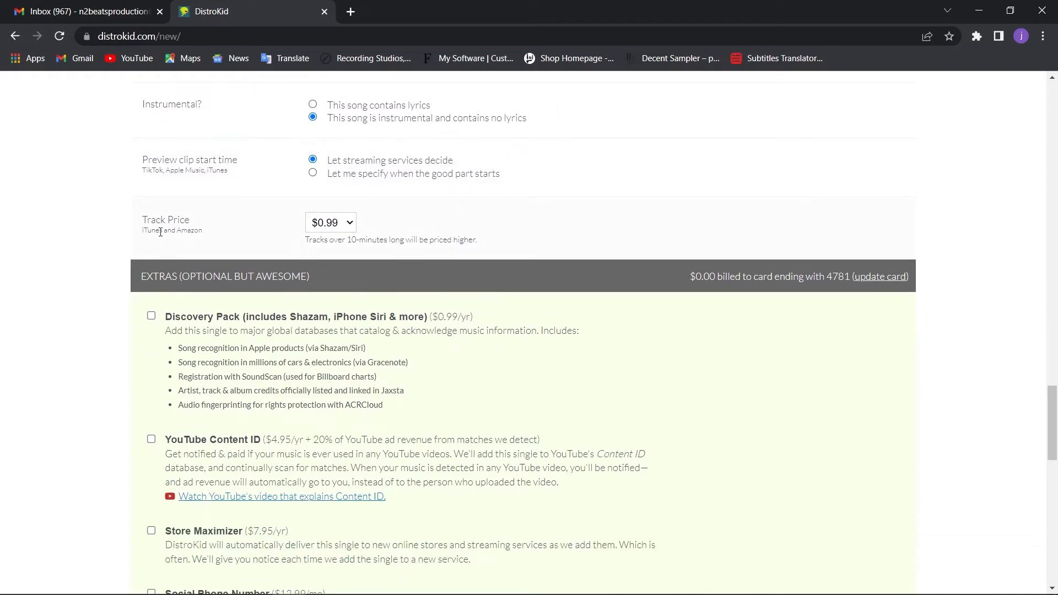
click(344, 227)
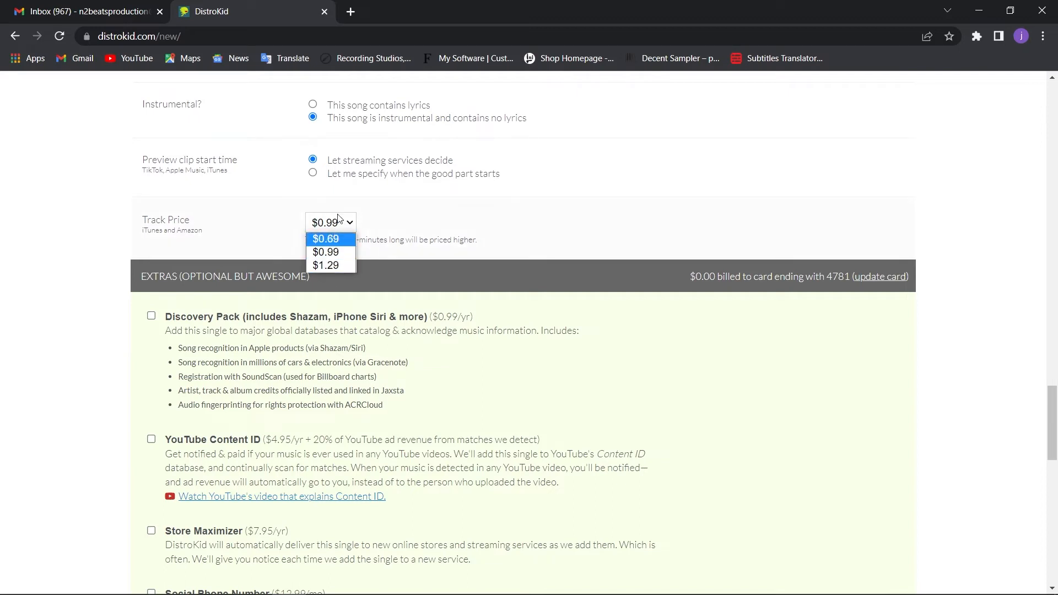
click(331, 252)
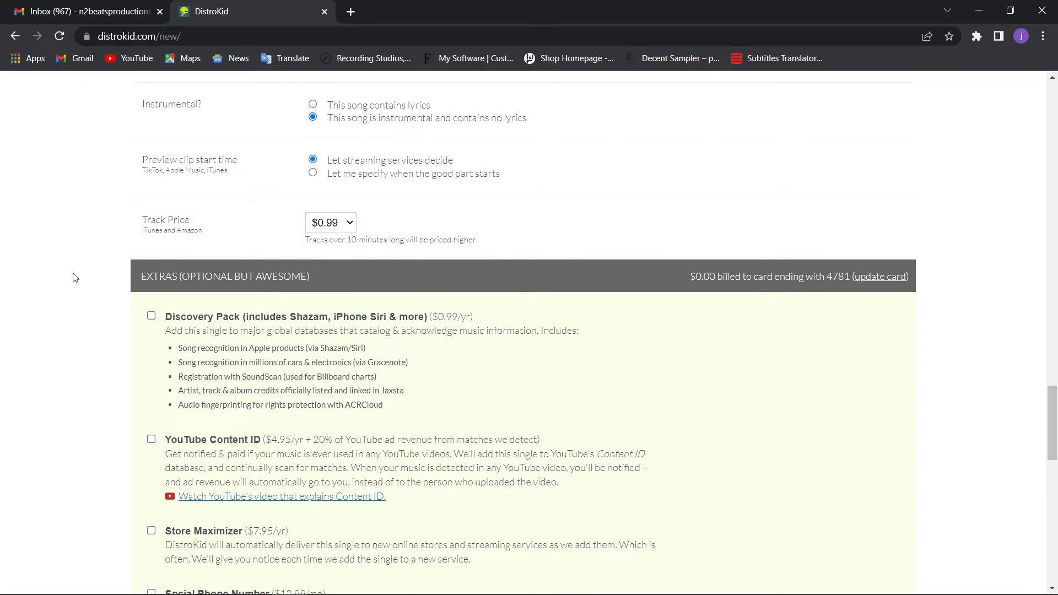
Review the optional paid extras for the single, from Discovery Pack through Leave a Legacy
scroll(77, 279, down, 2)
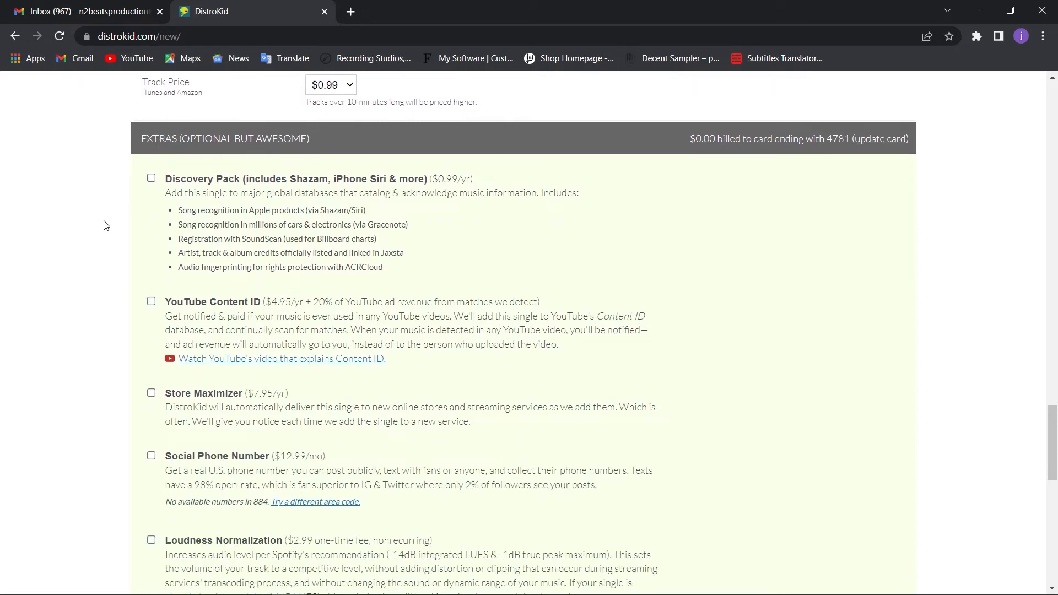
scroll(106, 225, down, 1)
scroll(160, 166, up, 1)
scroll(128, 271, down, 3)
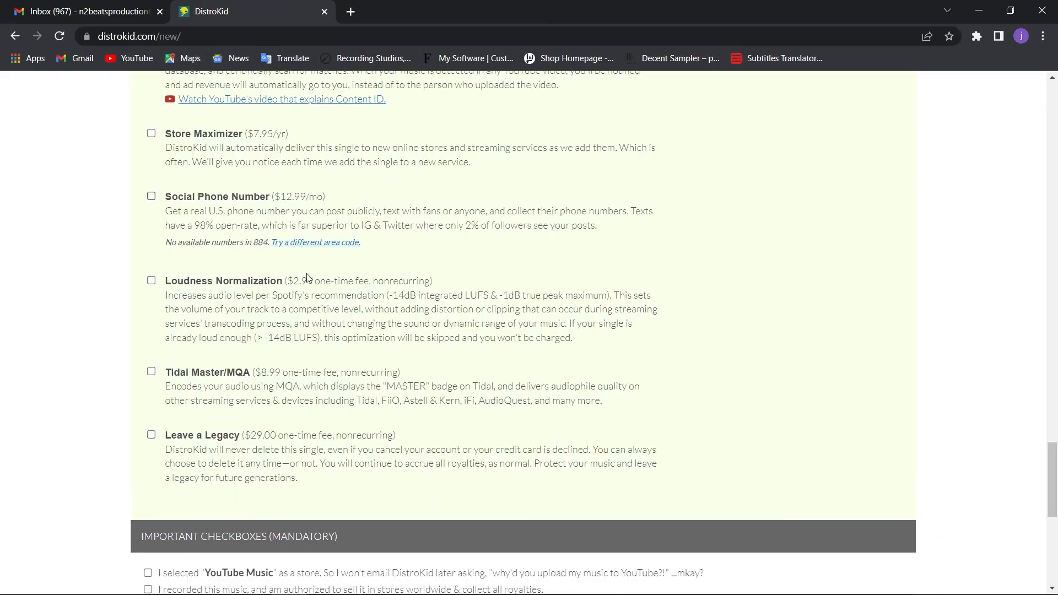
scroll(352, 272, down, 1)
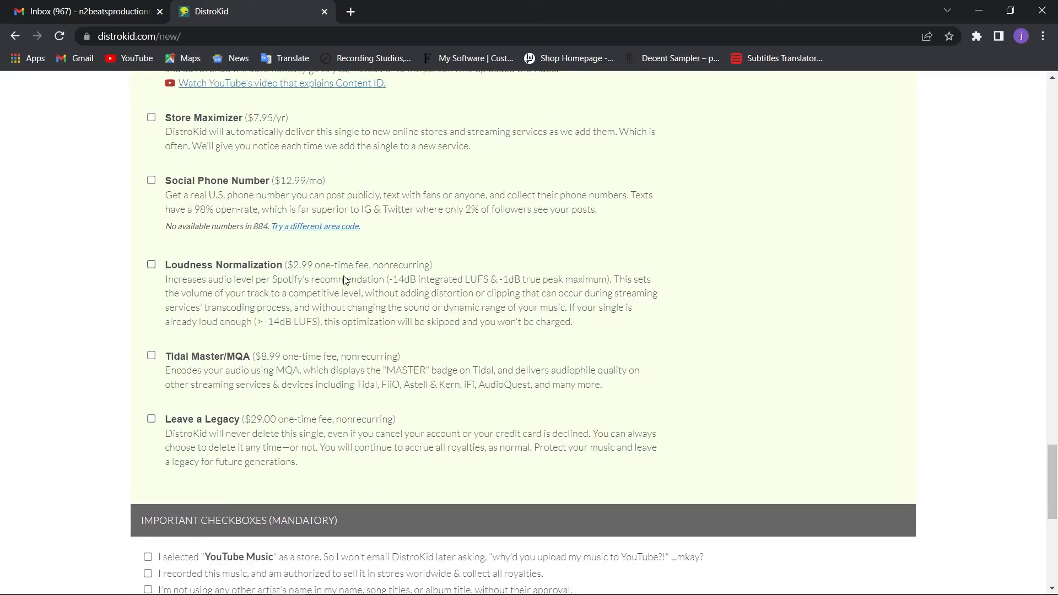